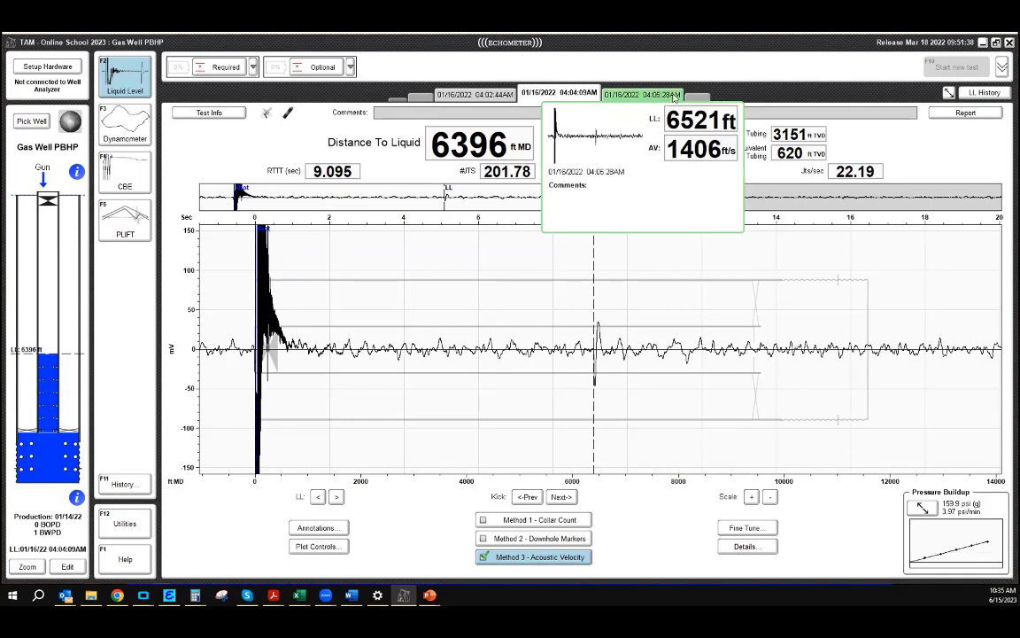
- Show the 01/16/2022 04:06:50AM liquid level test and open its acoustic velocity determination settings
left_click(666, 95)
left_click(666, 95)
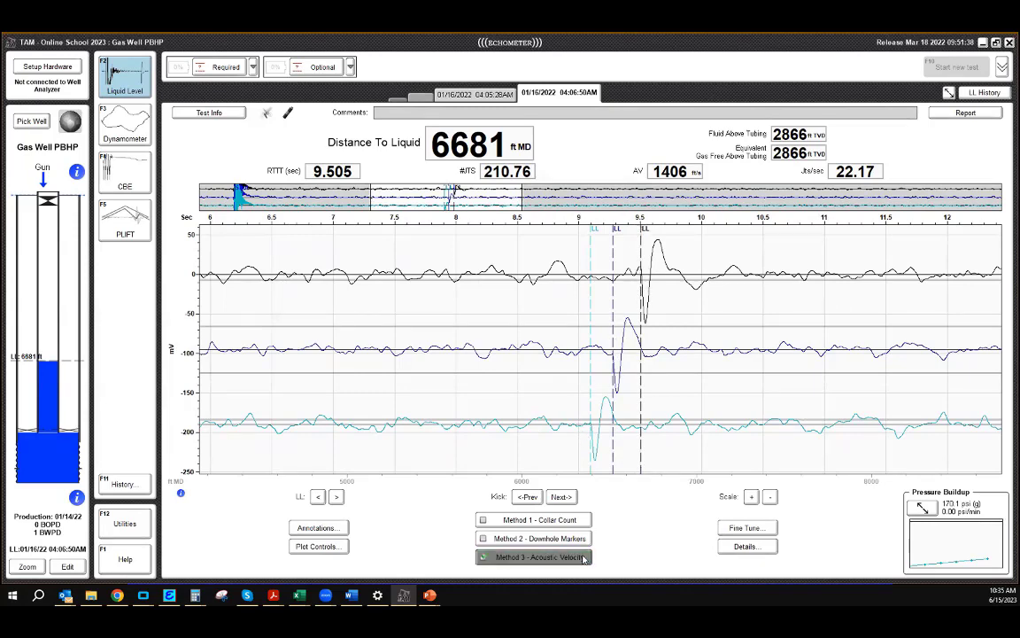
left_click(540, 556)
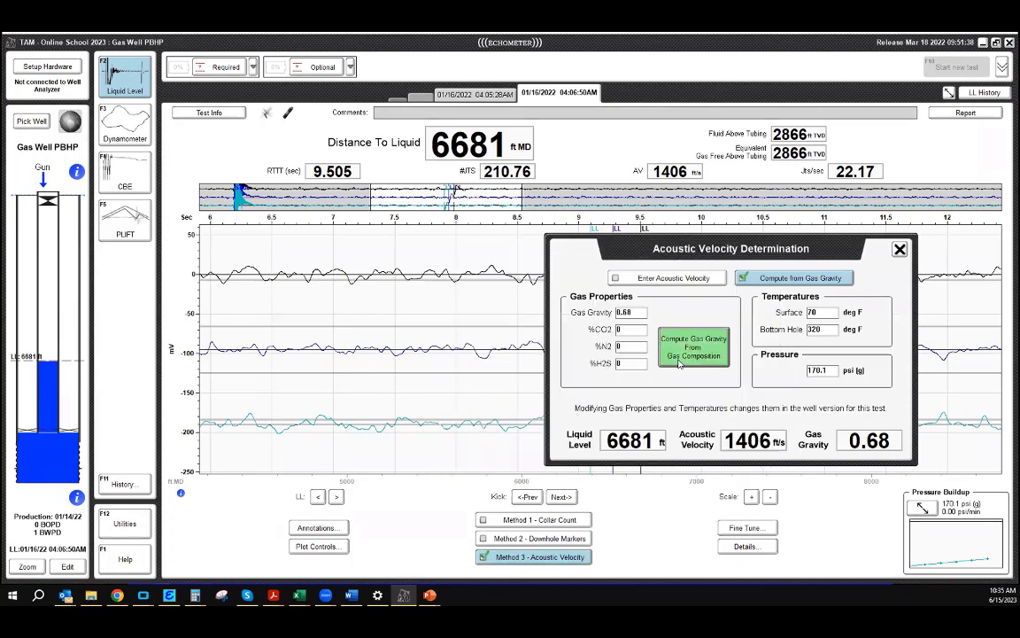
- Look through the wells listed around Gas Well PBHP in the well list, and close the list without loading another well
left_click(31, 120)
scroll(272, 319, "down", 1)
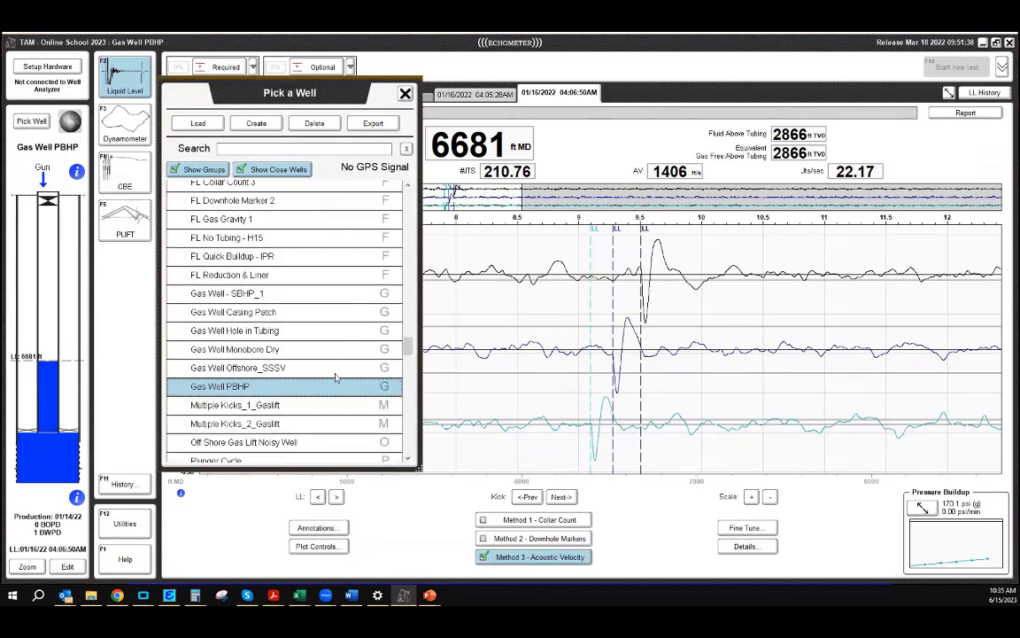
scroll(335, 377, "up", 1)
scroll(335, 377, "up", 2)
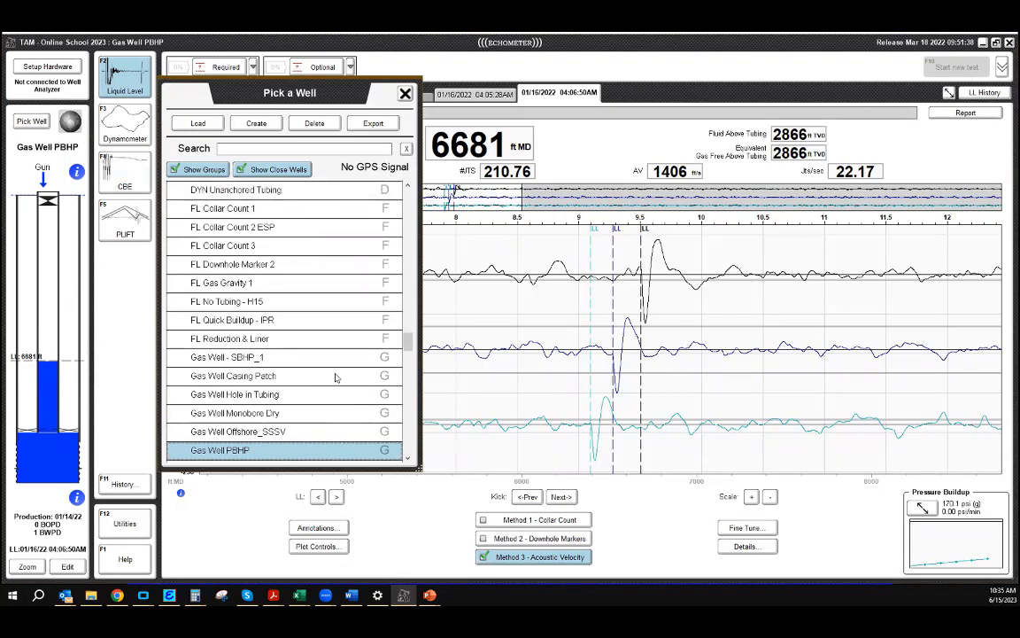
scroll(336, 377, "down", 3)
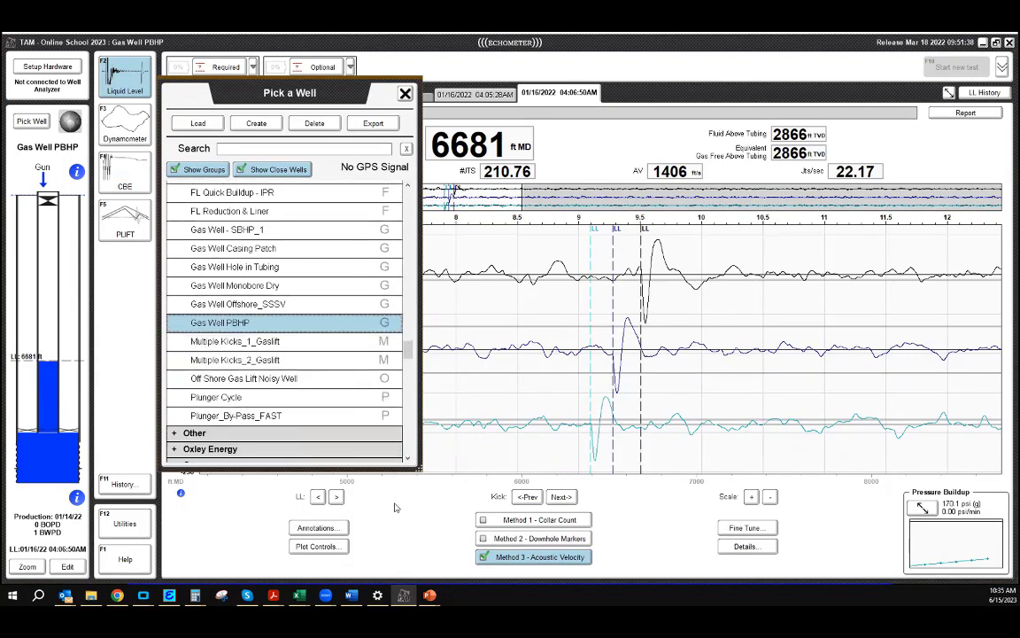
scroll(337, 416, "up", 3)
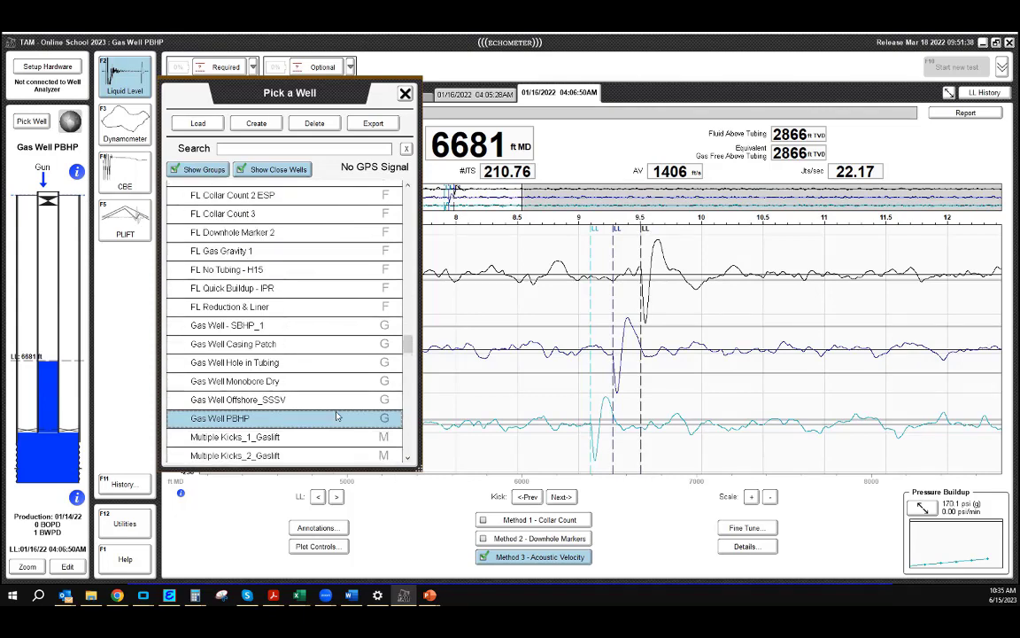
scroll(337, 417, "up", 1)
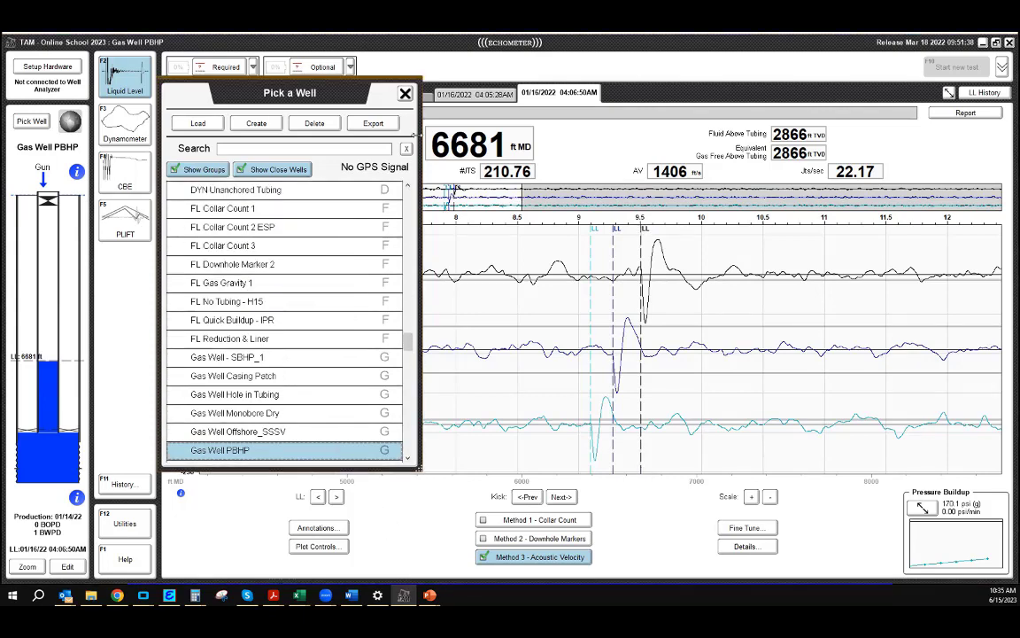
left_click(405, 93)
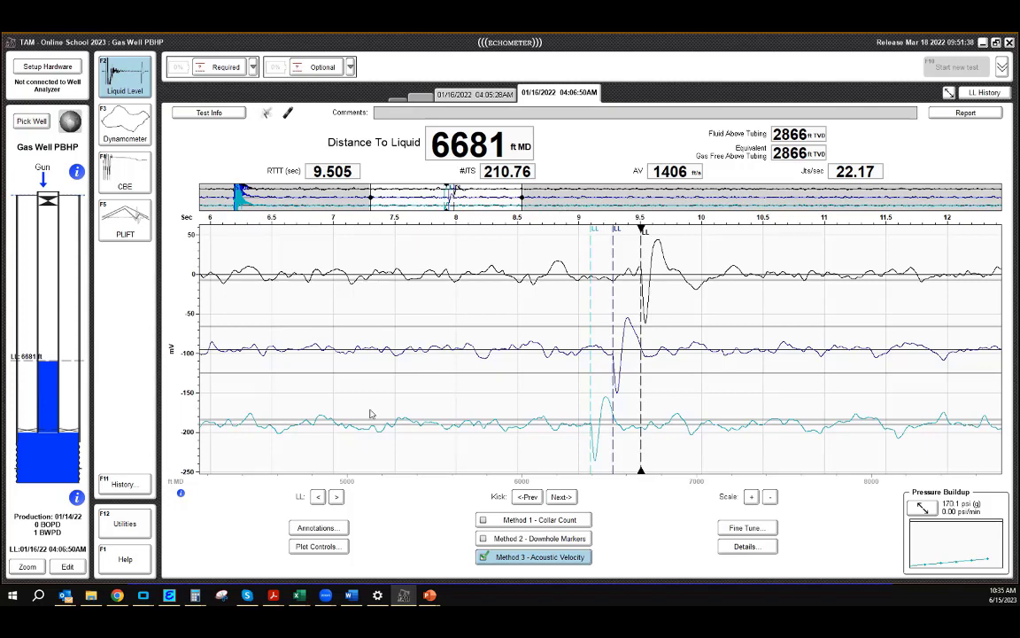
- Open the Data Export utility and keep PBHP Gas Well as the export template
left_click(140, 527)
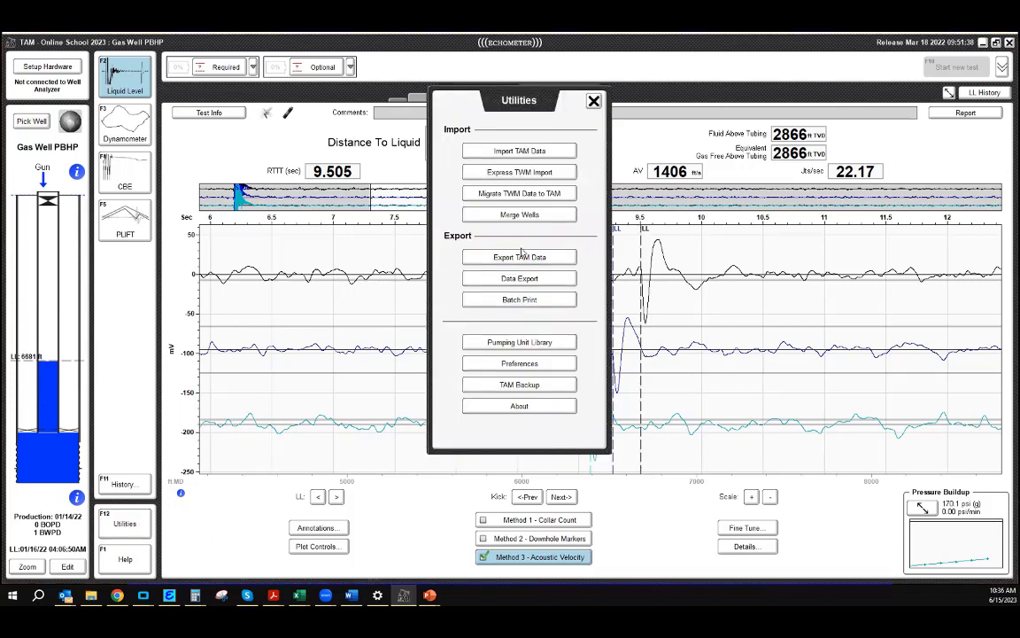
left_click(522, 280)
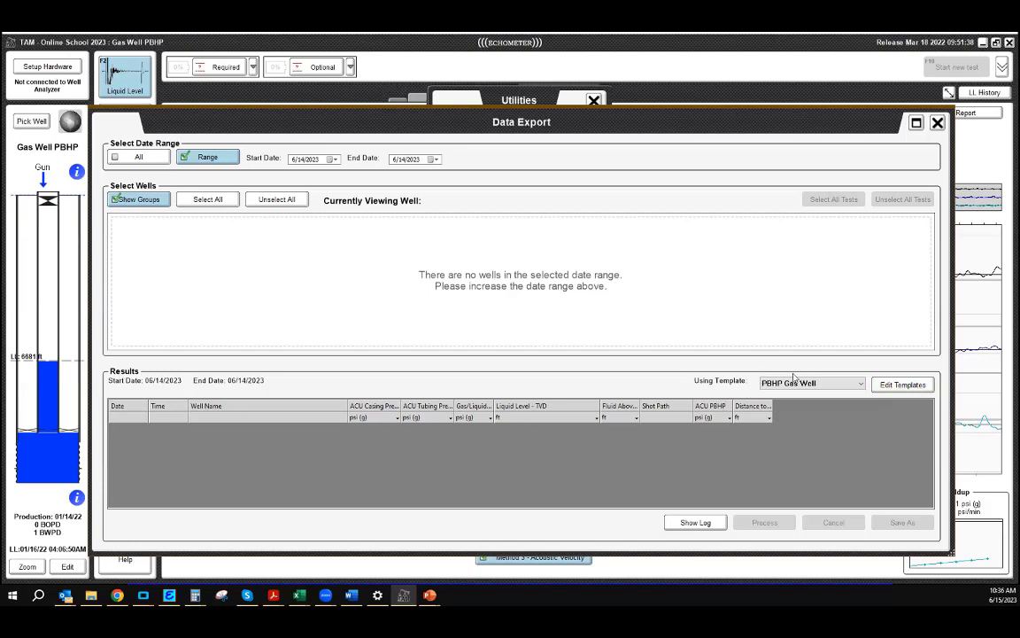
left_click(862, 384)
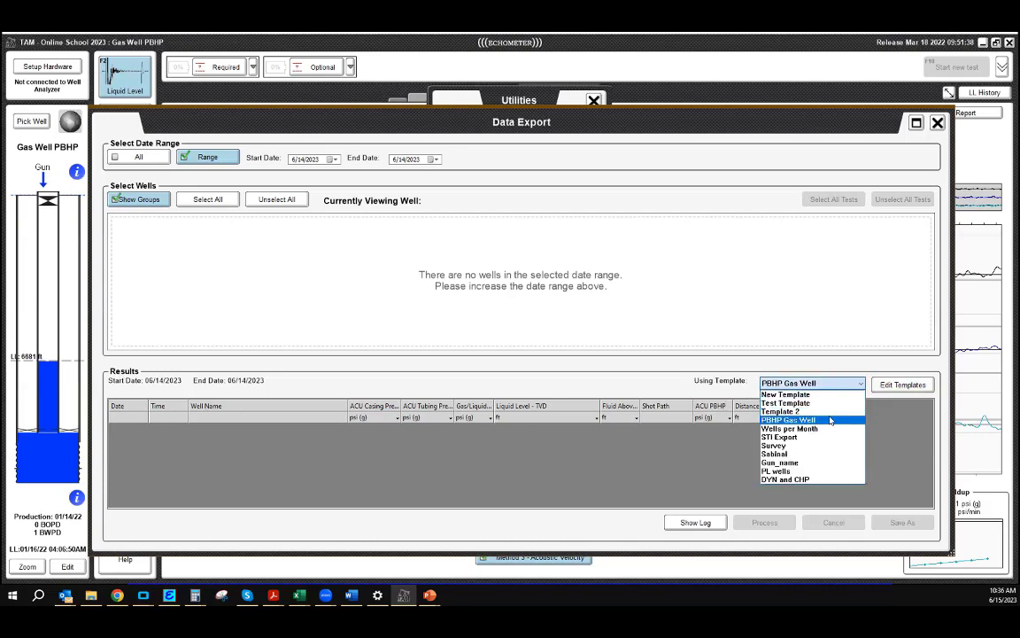
left_click(771, 384)
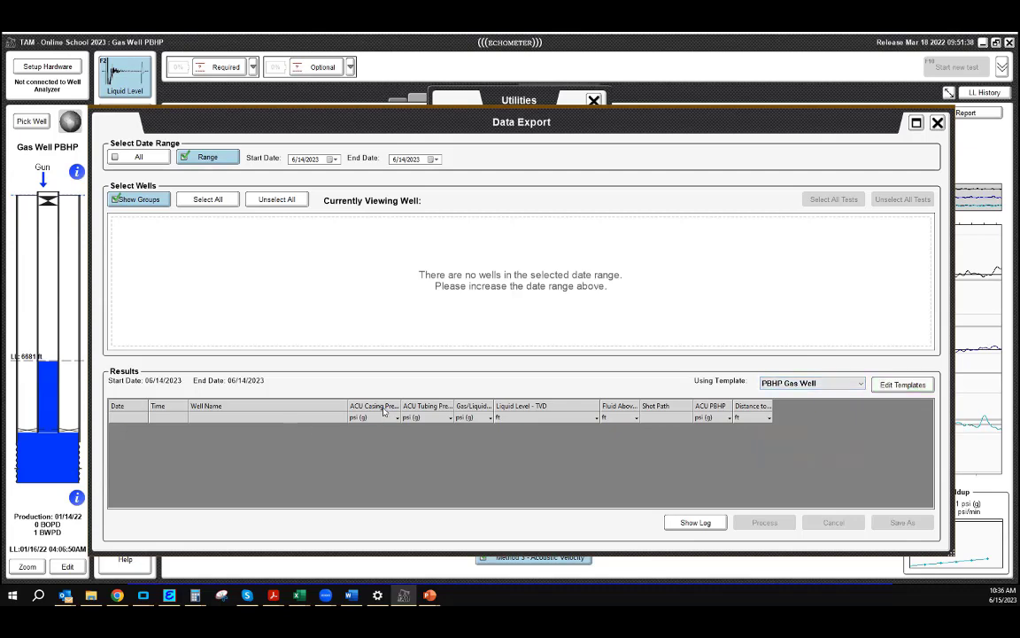
- Widen the Gas/Liquid Interface Pressure, ACU Tubing Pressure, ACU Casing Pressure and Fluid Above Pump result columns to show their full headings
left_click_drag(495, 406, 581, 407)
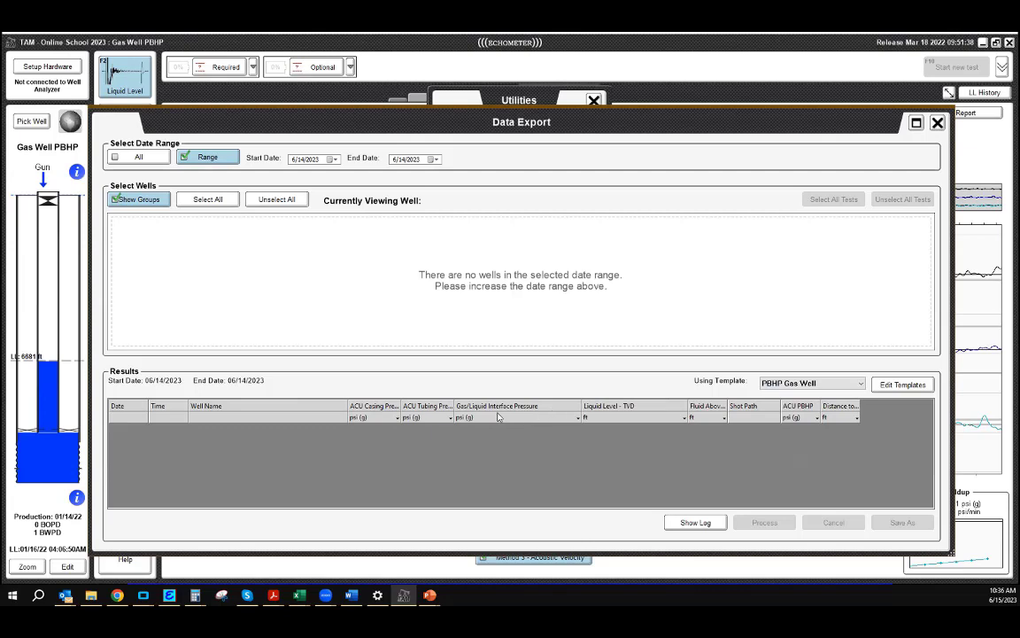
double_click(453, 405)
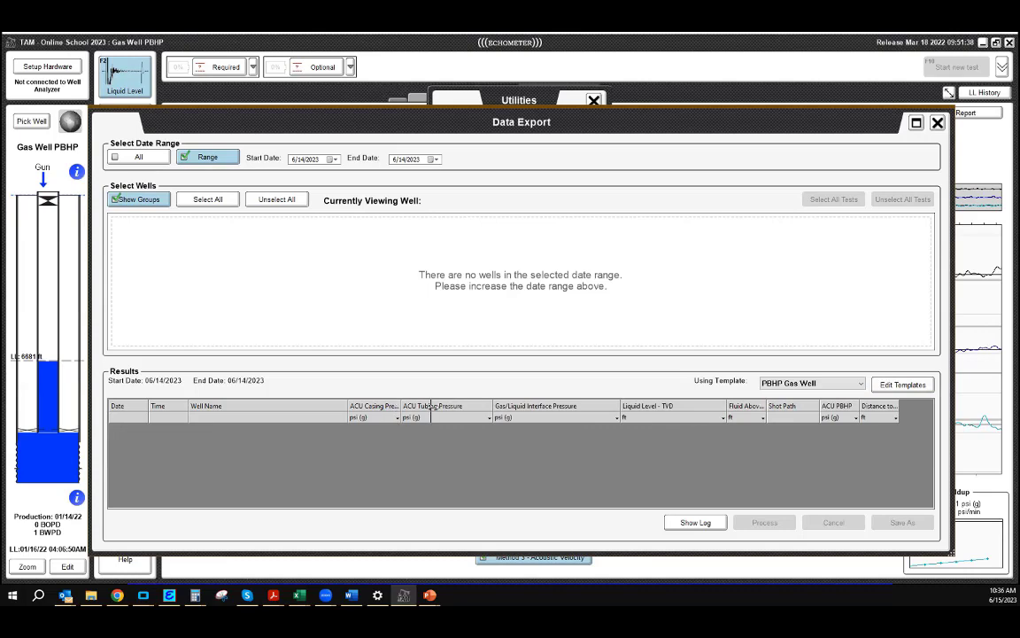
double_click(402, 405)
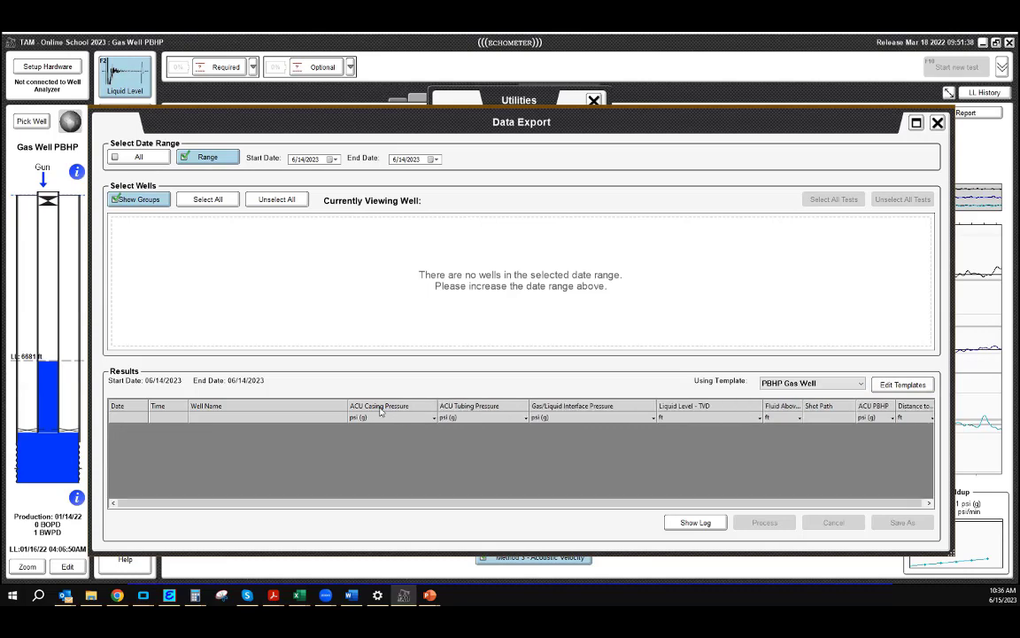
double_click(802, 410)
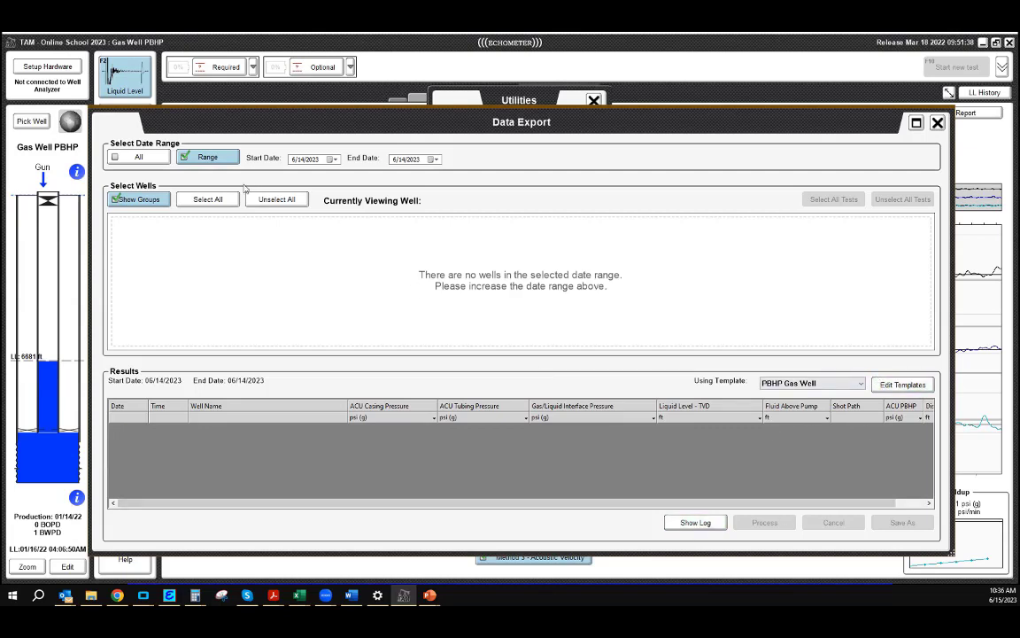
- Include tests from all dates in the export and clear the selection of all wells
left_click(138, 157)
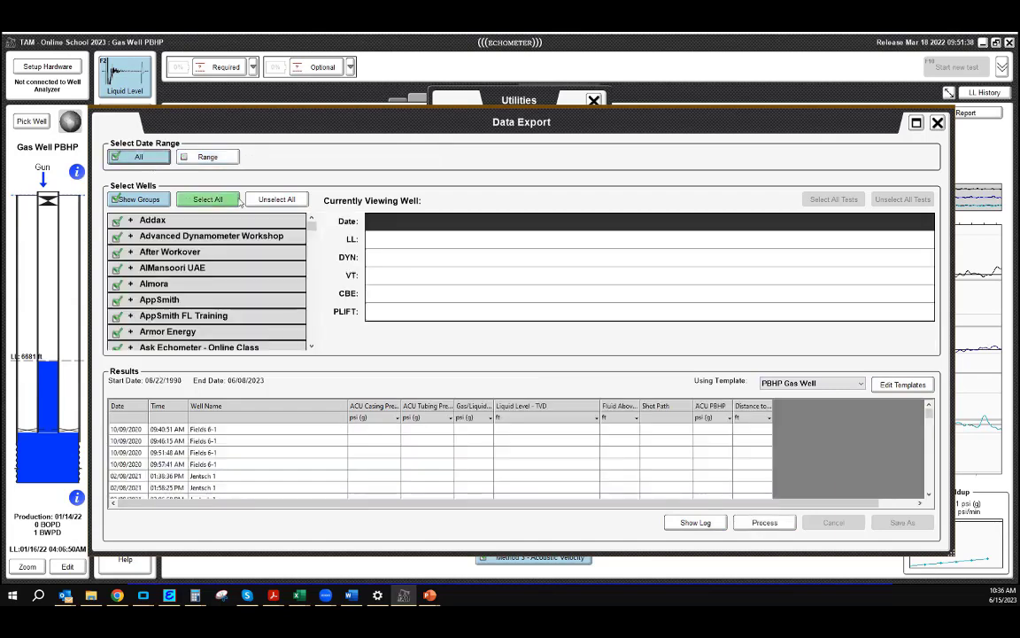
scroll(117, 262, "down", 10)
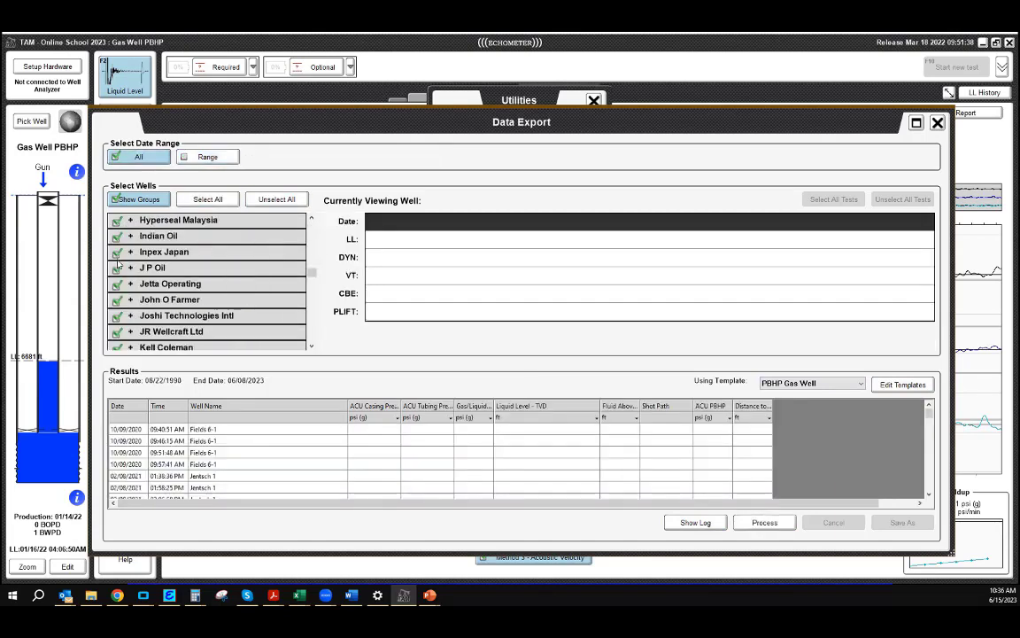
scroll(118, 264, "down", 5)
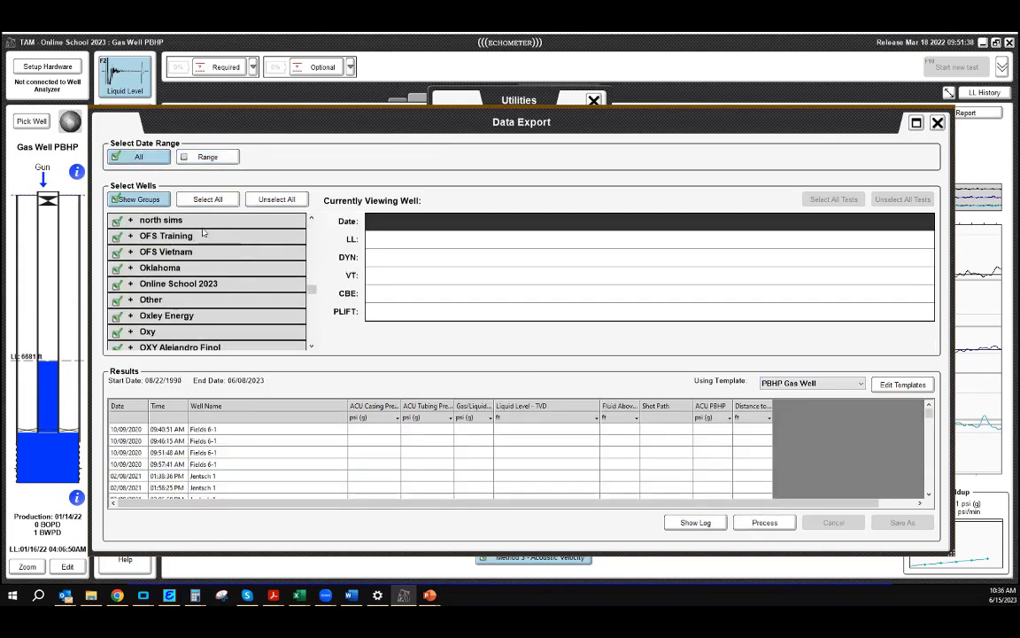
left_click(277, 200)
- Select only Gas Well PBHP in the Online School 2023 group and process its tests with the export template
scroll(192, 271, "up", 5)
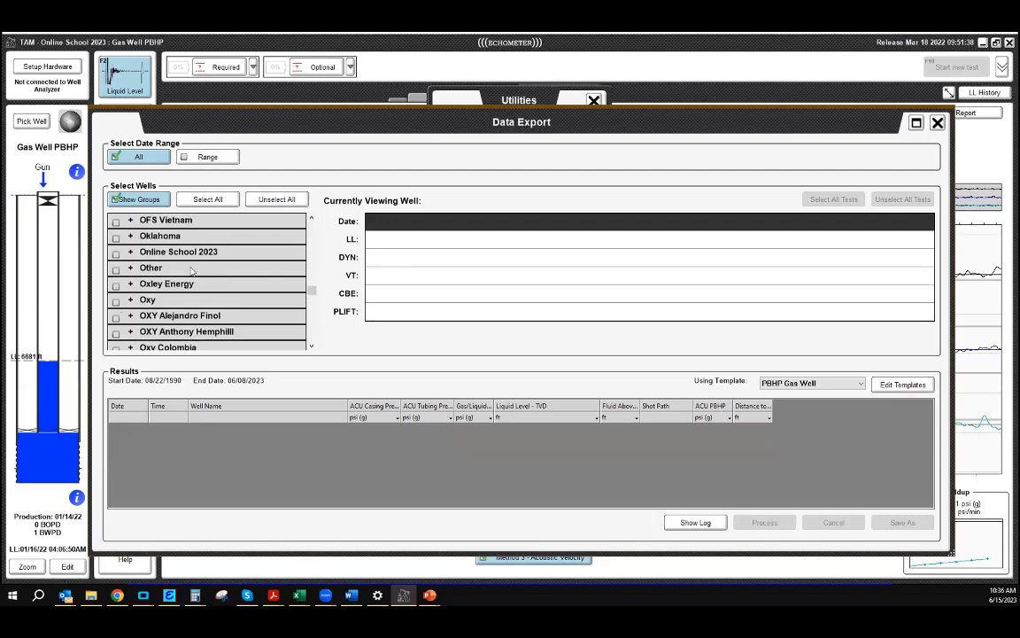
scroll(191, 271, "down", 3)
scroll(159, 276, "up", 4)
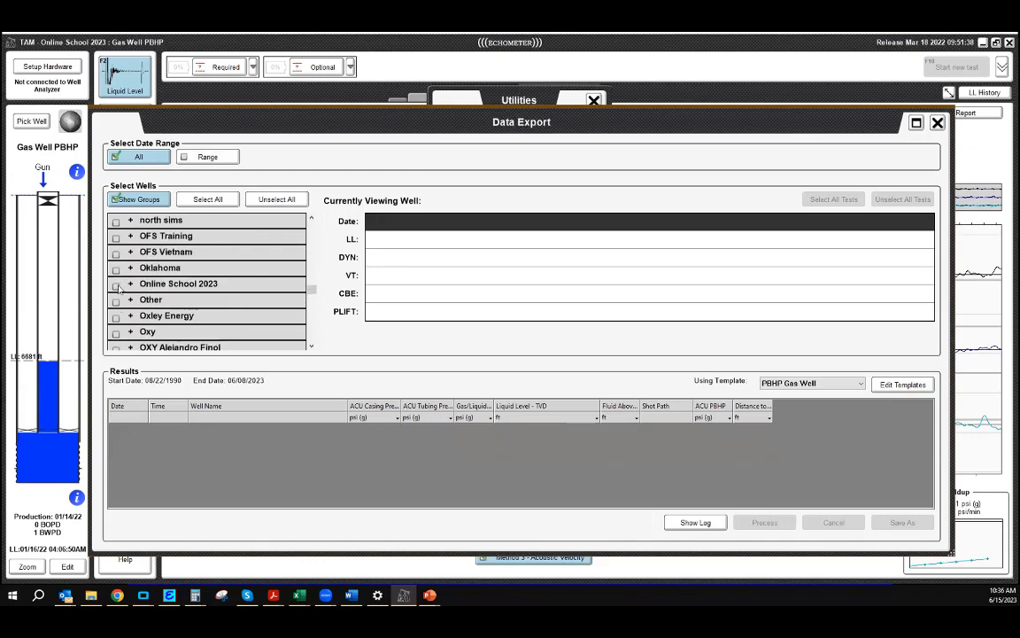
left_click(124, 285)
scroll(160, 302, "down", 5)
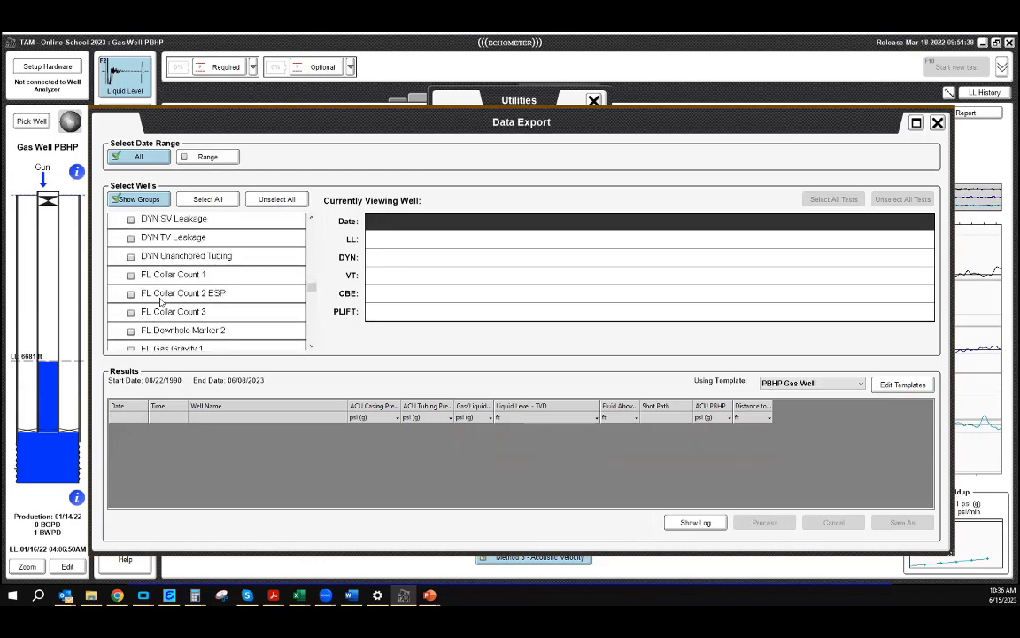
scroll(160, 303, "down", 3)
scroll(160, 302, "up", 1)
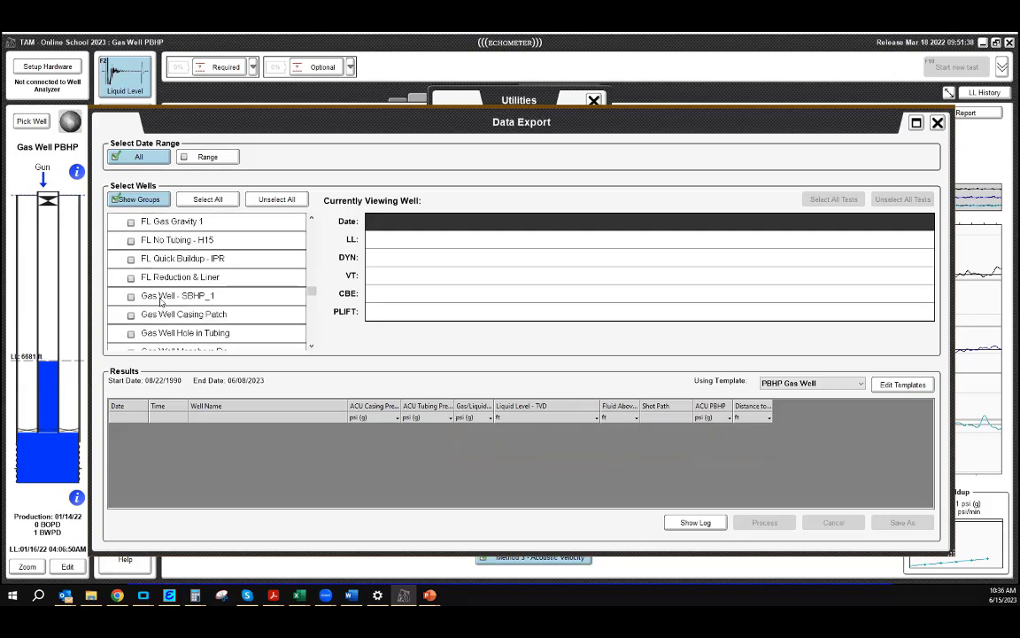
scroll(160, 302, "down", 2)
left_click(179, 327)
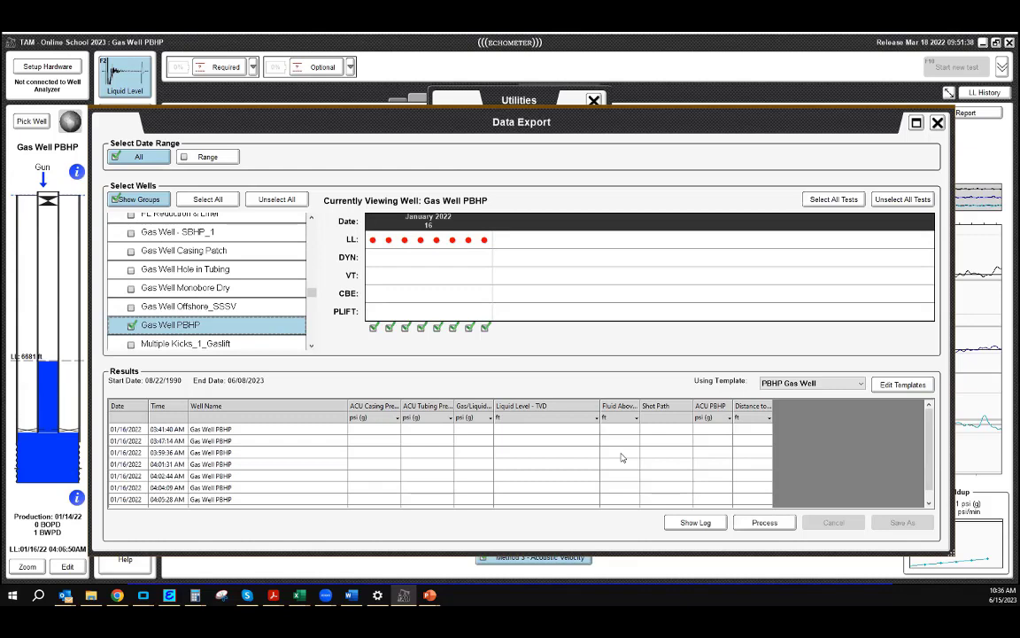
left_click(767, 523)
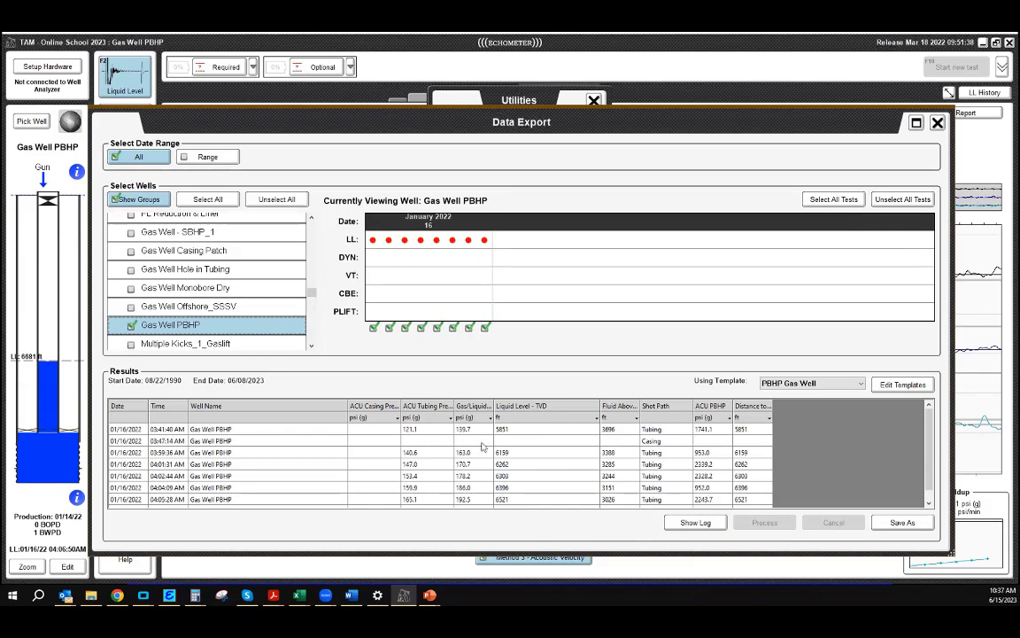
left_click_drag(400, 116, 372, 88)
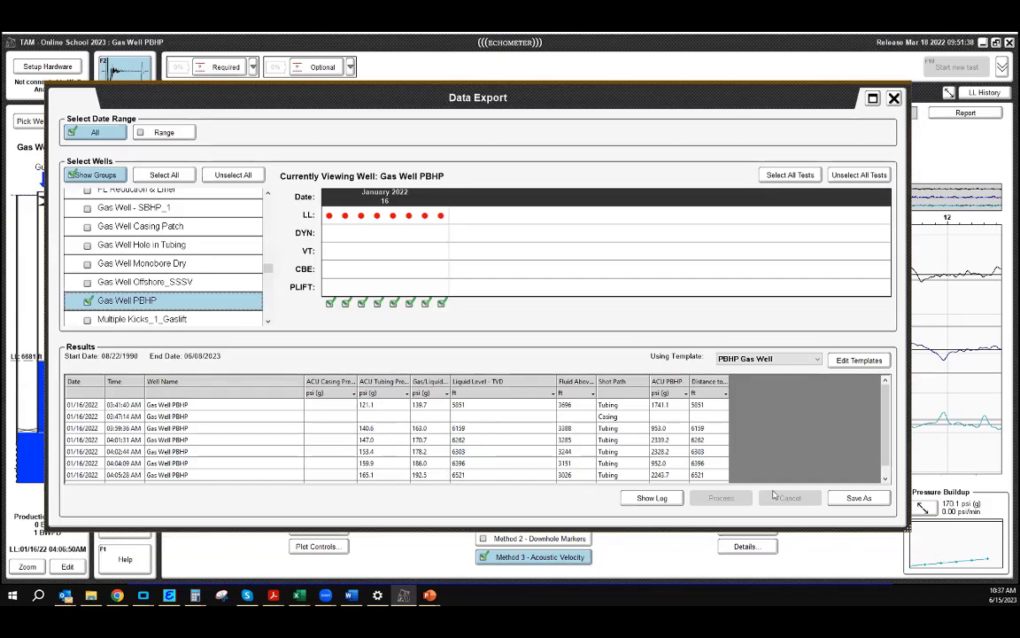
- Check the CSV save location for the processed results without saving a file
left_click(858, 497)
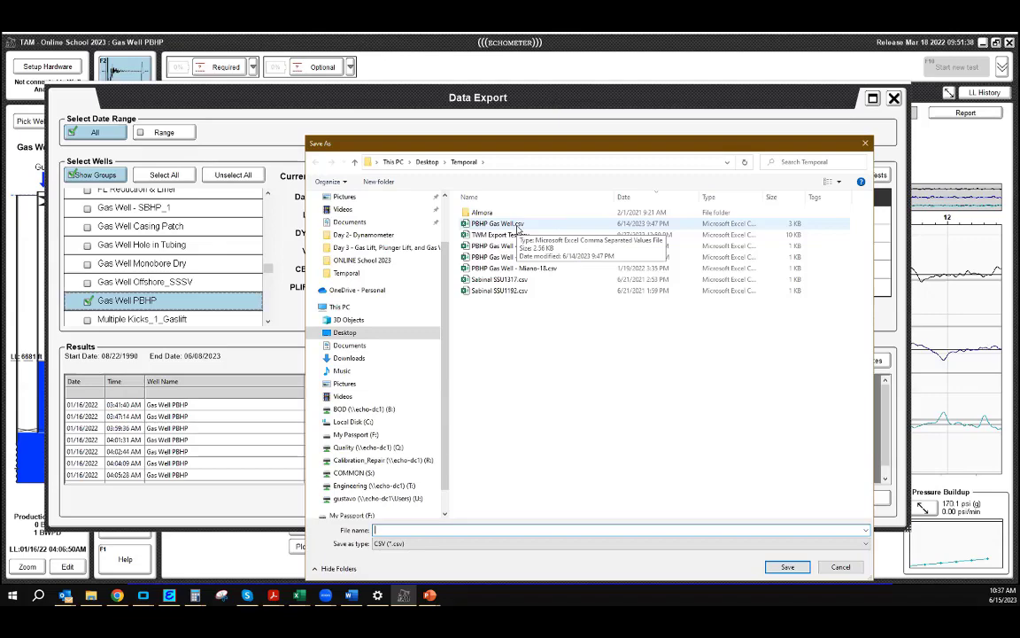
key("Escape")
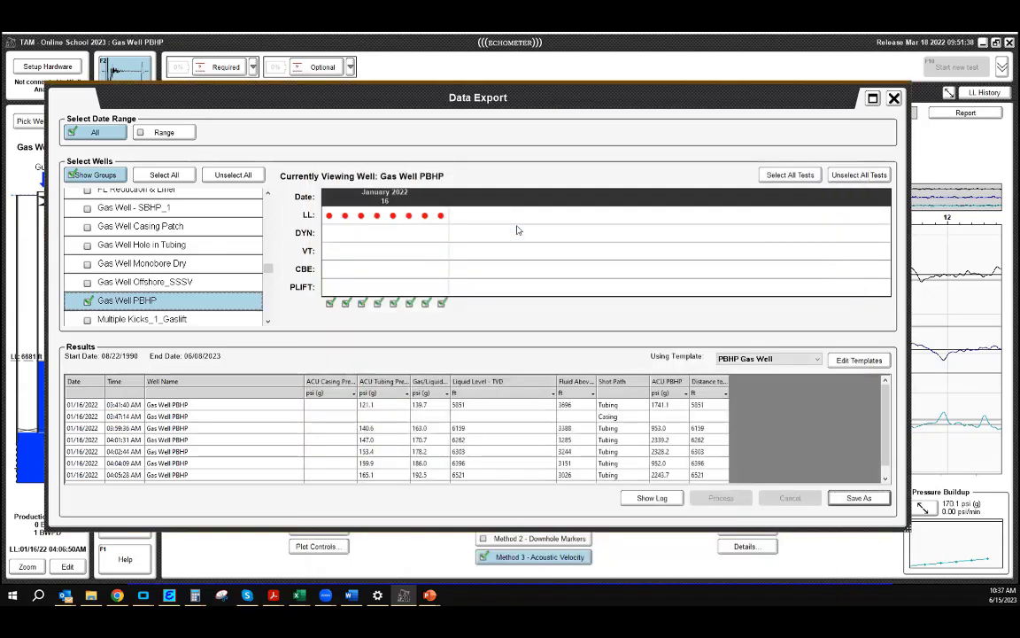
key("Escape")
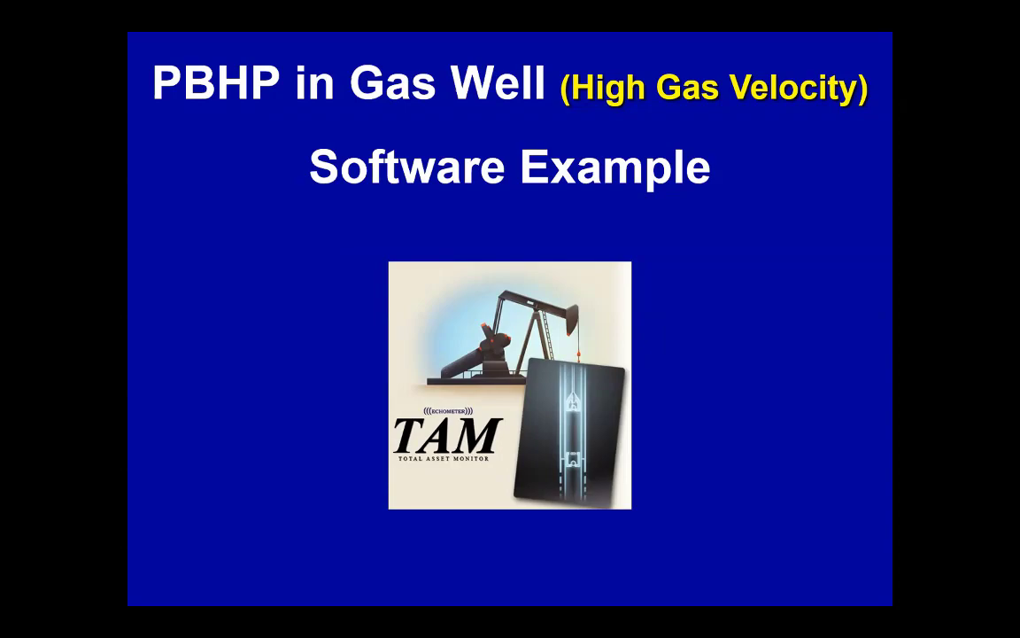
- Switch to the PBHP Gas Well - Miano-18_ workbook in Excel and show the PBHP Gas Well Qg>Qc sheet
key("alt+Tab")
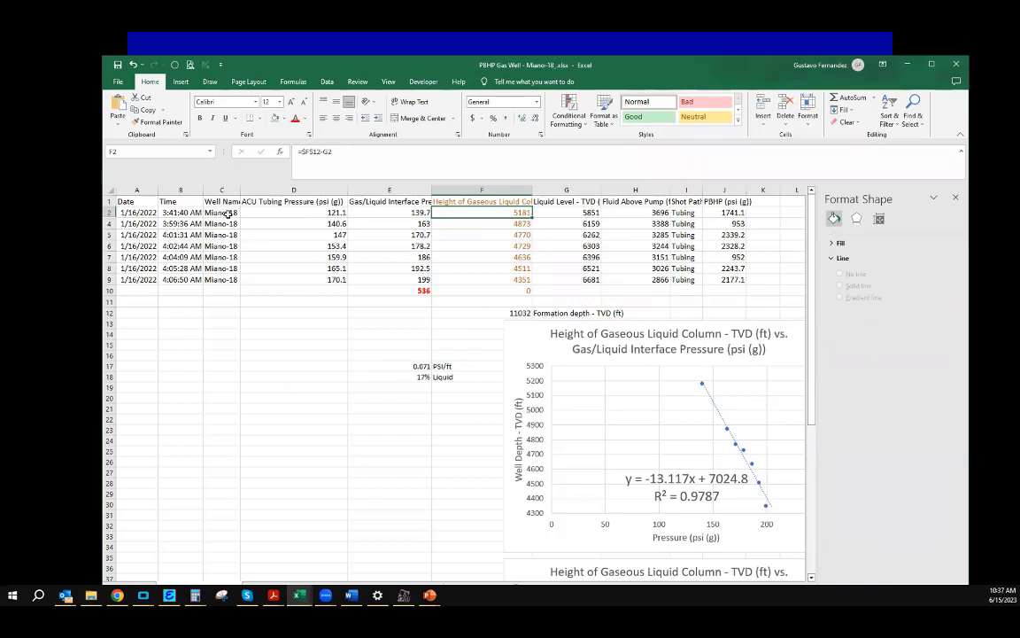
left_click_drag(324, 65, 325, 43)
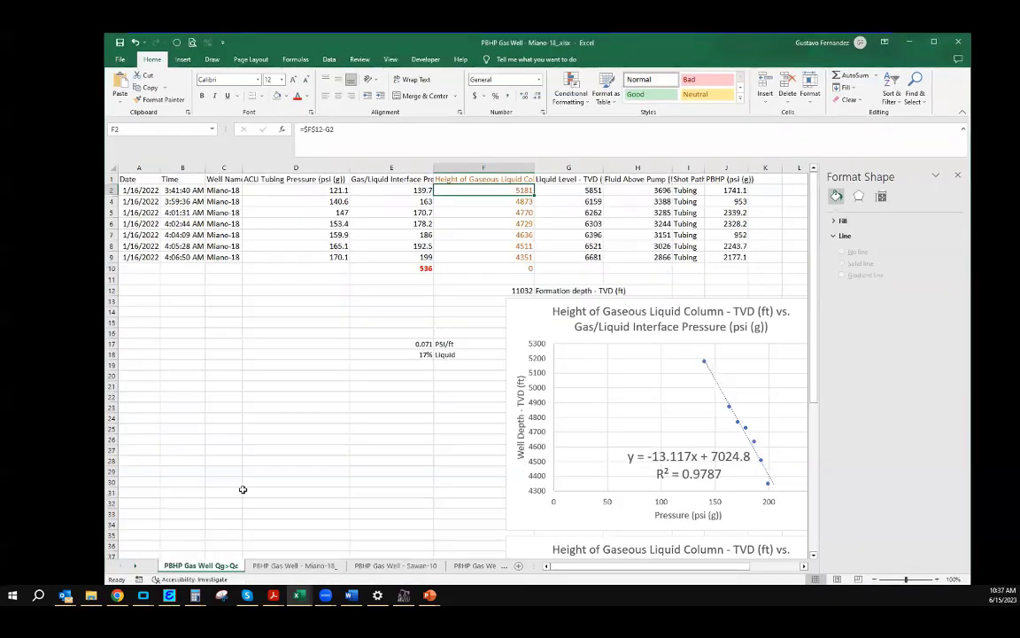
left_click(297, 565)
left_click(233, 565)
- Highlight the tubing pressure, gas/liquid interface pressure and liquid level values in turn, and widen the Liquid Level - TVD column
left_click_drag(285, 190, 296, 253)
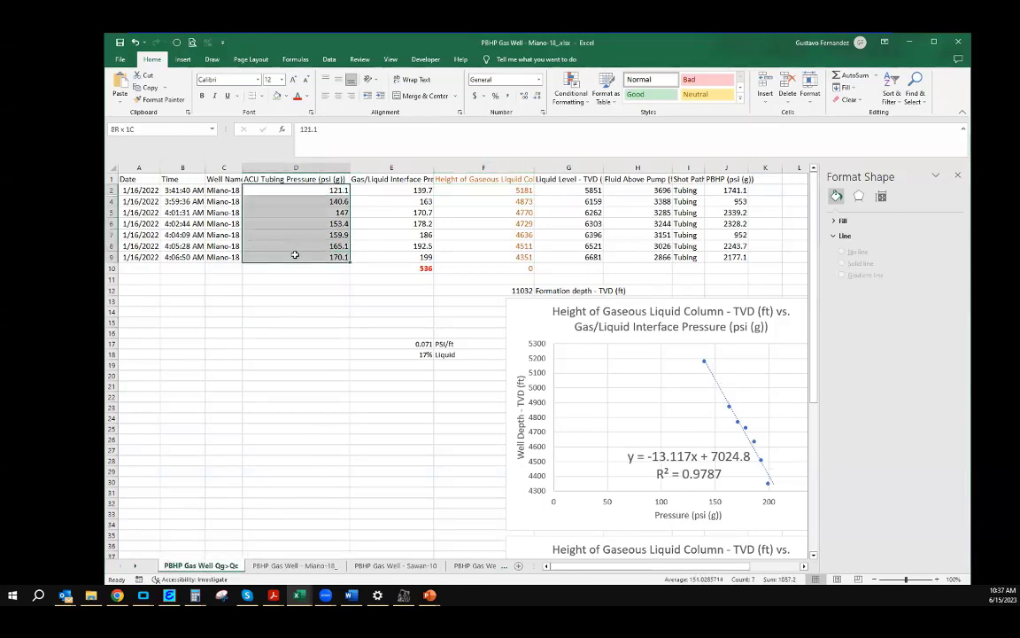
left_click_drag(383, 190, 385, 257)
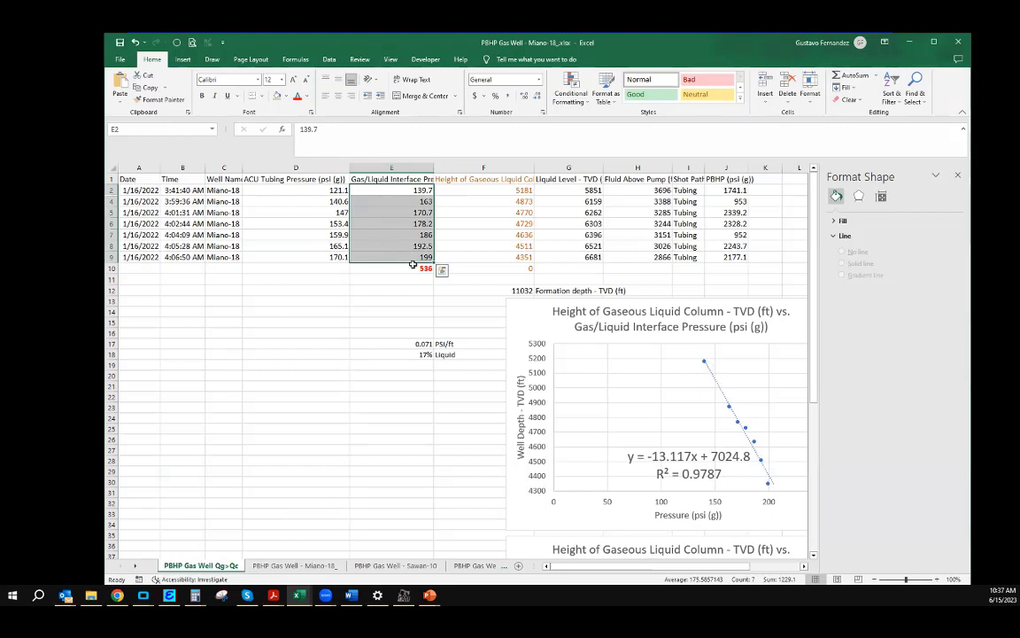
left_click(578, 192)
left_click_drag(577, 192, 585, 257)
left_click_drag(603, 170, 609, 170)
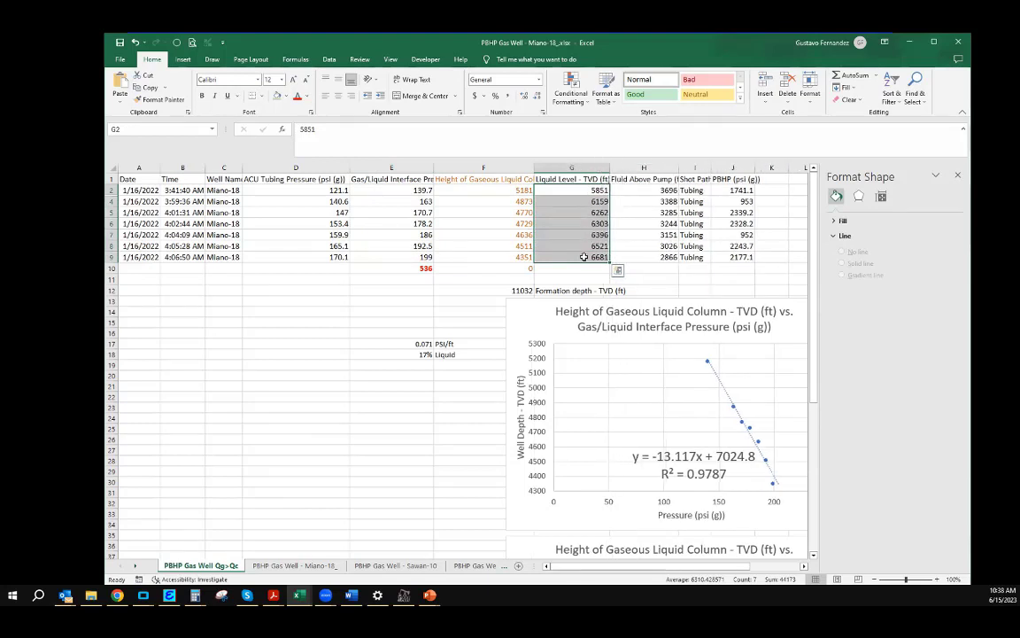
left_click(591, 191)
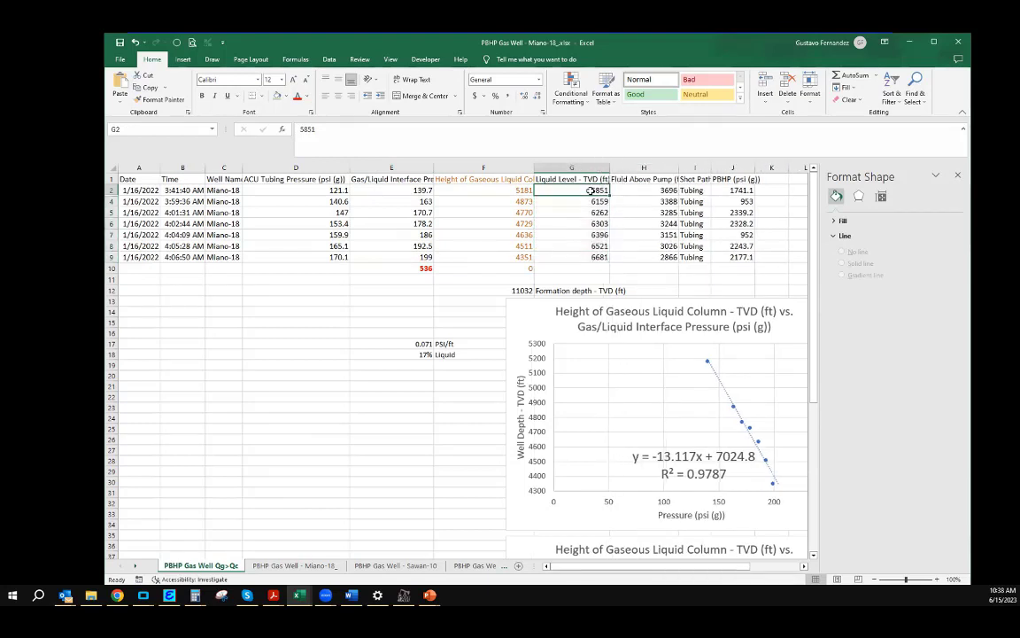
- Select the formation depth value, view the Mist {Qg > Qc} slides in PowerPoint, and return to the Excel workbook
left_click(507, 290)
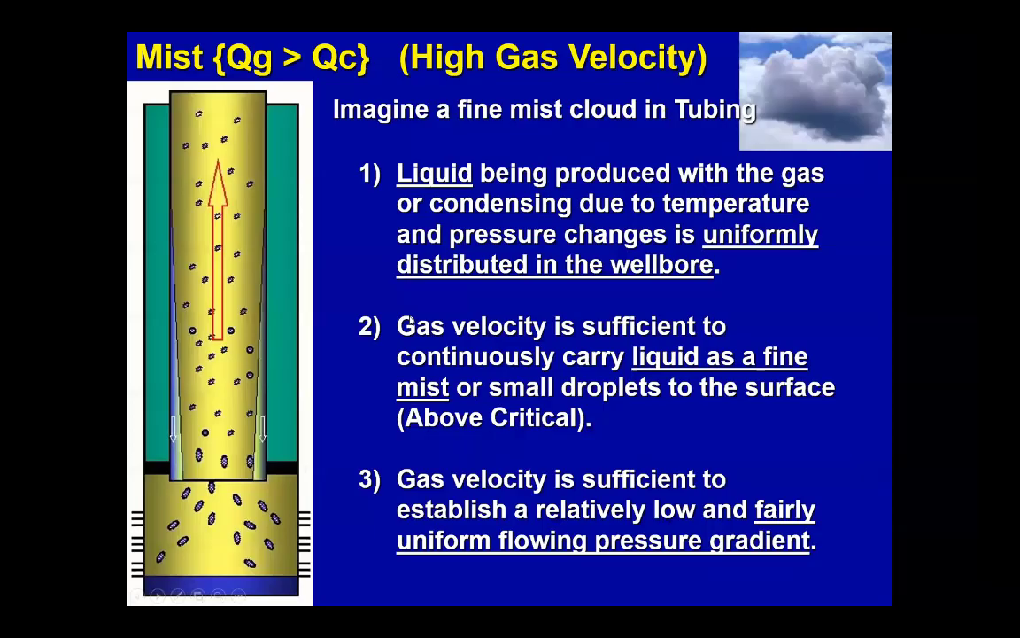
left_click(409, 321)
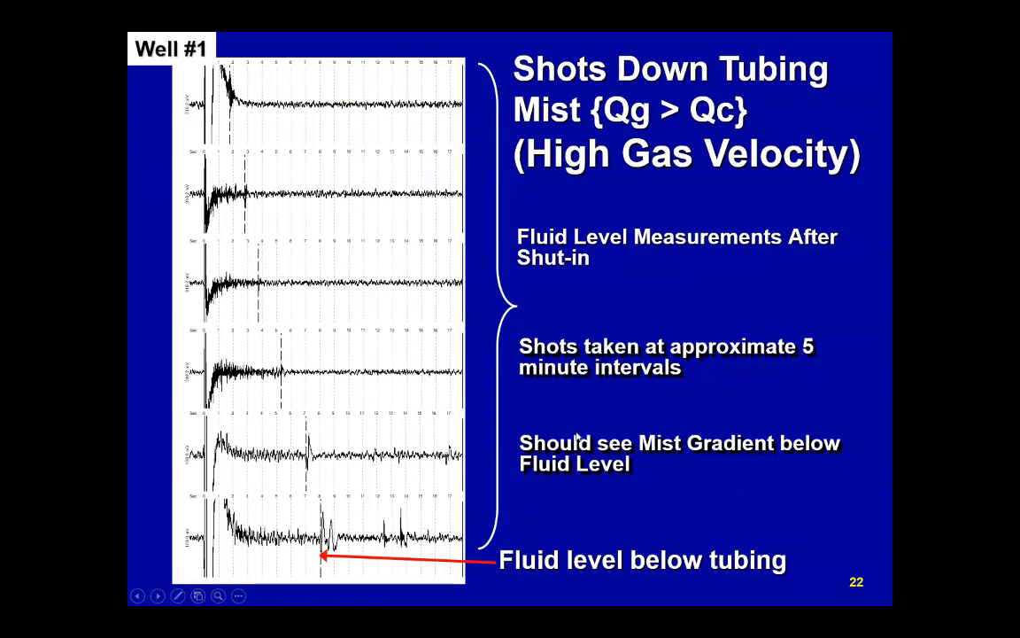
key("alt+Tab")
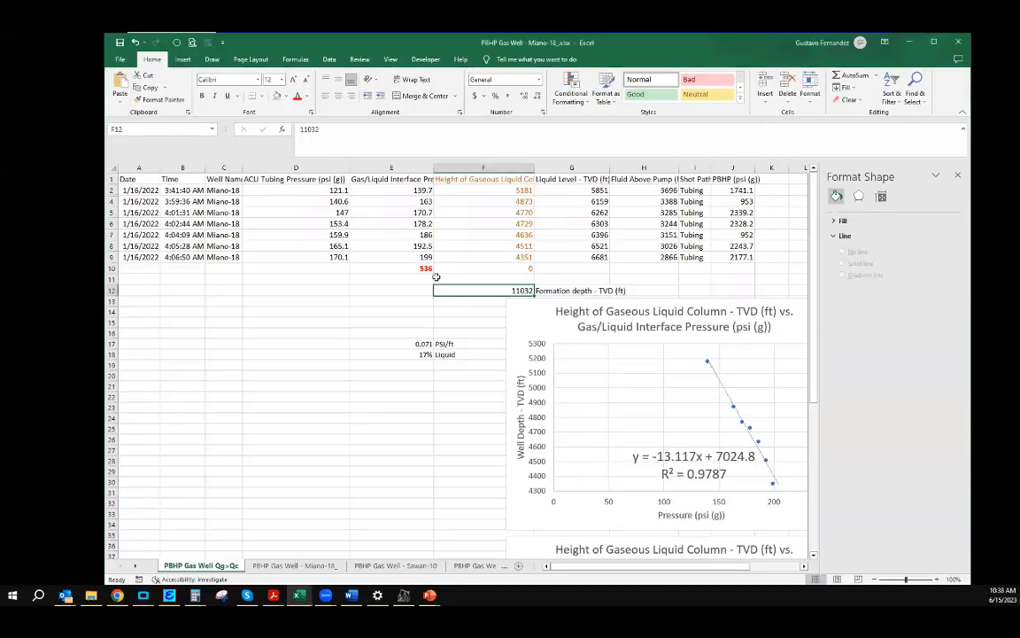
- Highlight the gaseous liquid column heights and gas/liquid interface pressures, and examine both charts plotted from them
left_click(503, 298)
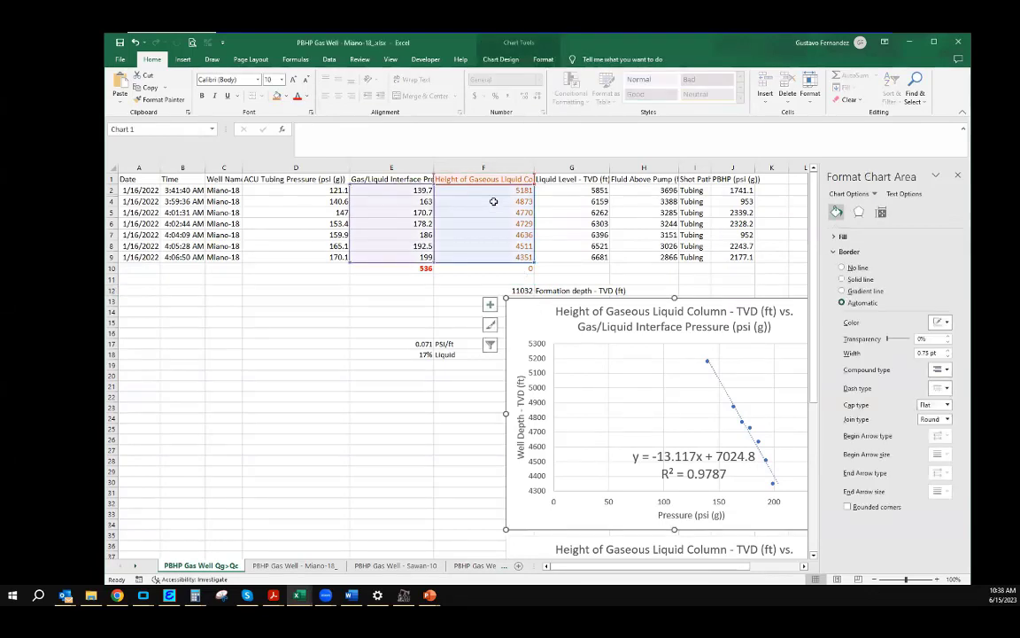
left_click_drag(493, 189, 492, 258)
left_click_drag(406, 191, 404, 256)
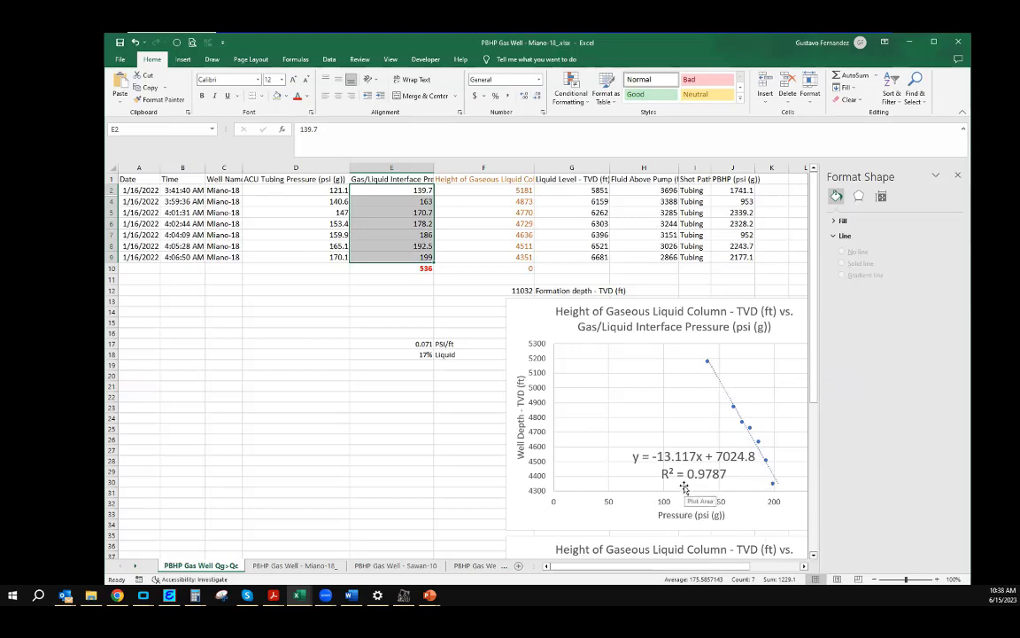
scroll(685, 487, "down", 8)
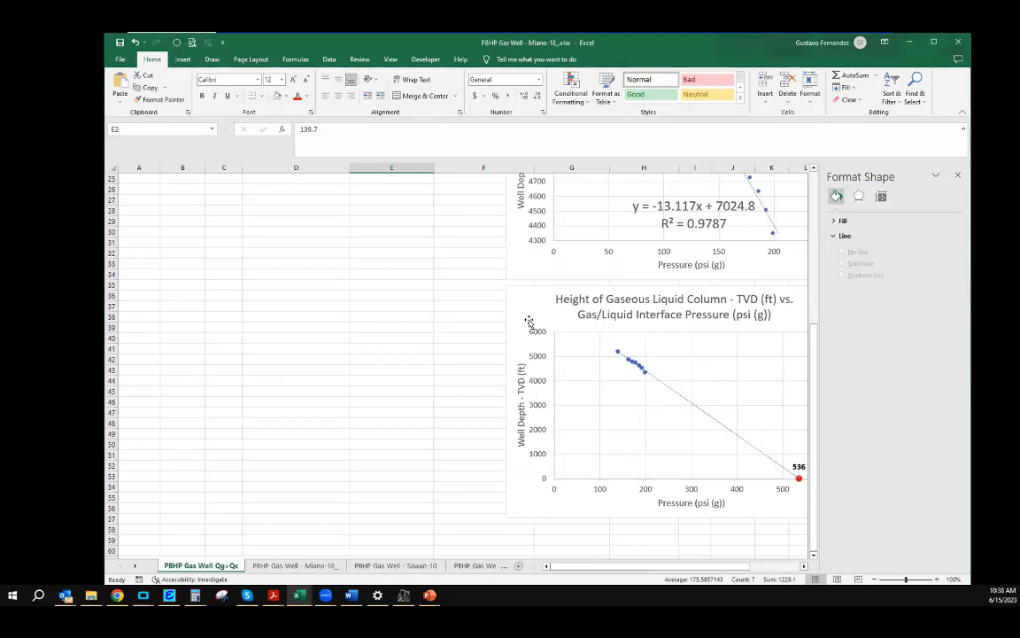
scroll(529, 321, "up", 8)
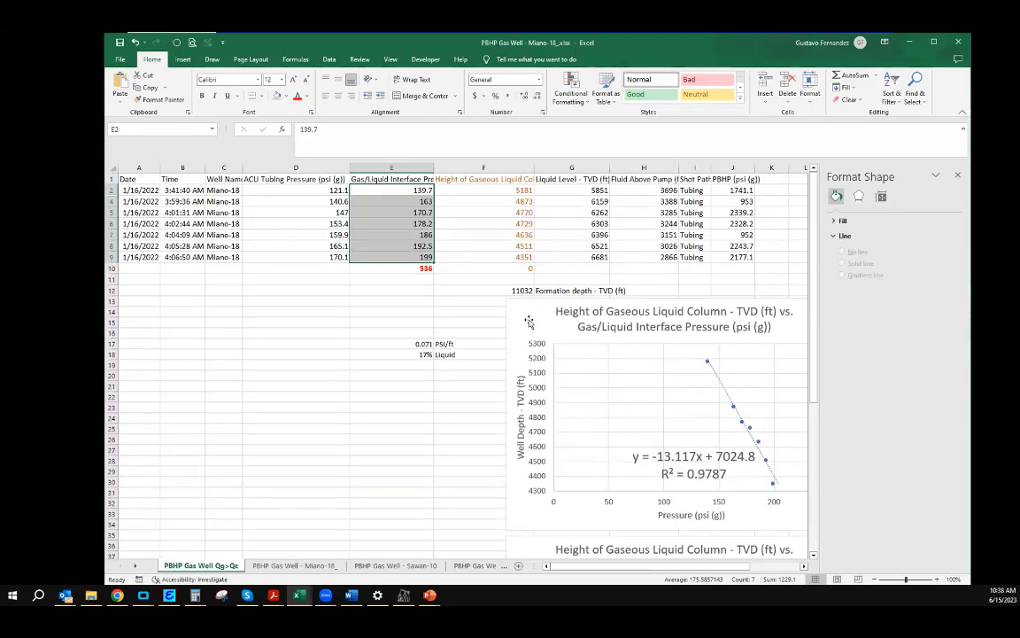
key("Left")
key("Down")
key("Down")
key("Down")
key("Down")
key("Down")
key("Down")
key("Down")
key("Down")
key("Down")
key("Down")
key("Down")
key("Down")
key("Down")
key("Down")
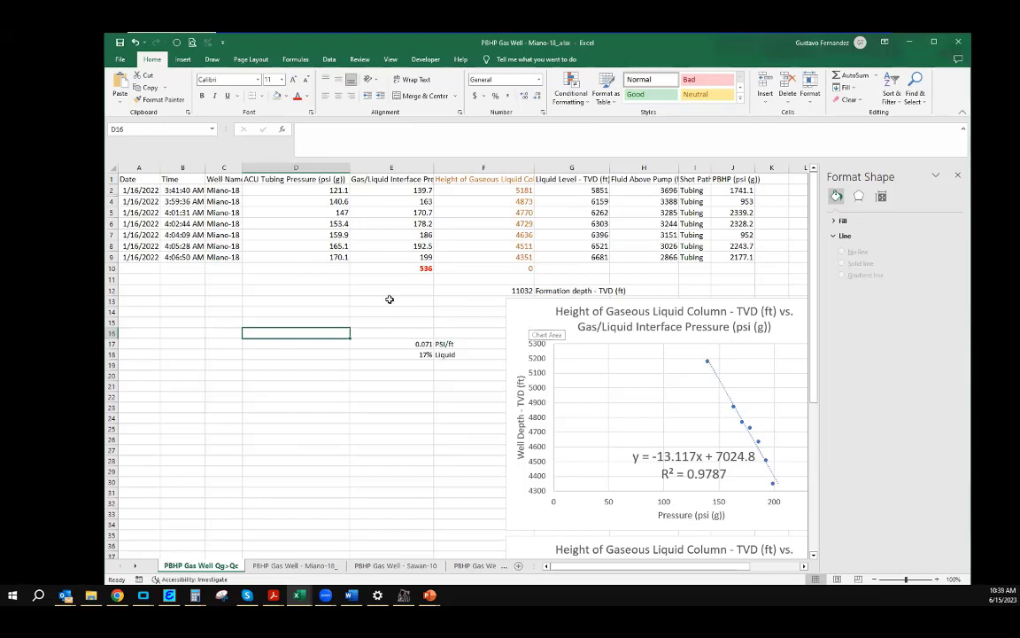
- Inspect the extrapolated pressure formula in E10 and highlight the PBHP values in J2:J9 for comparison
left_click(513, 302)
left_click(422, 300)
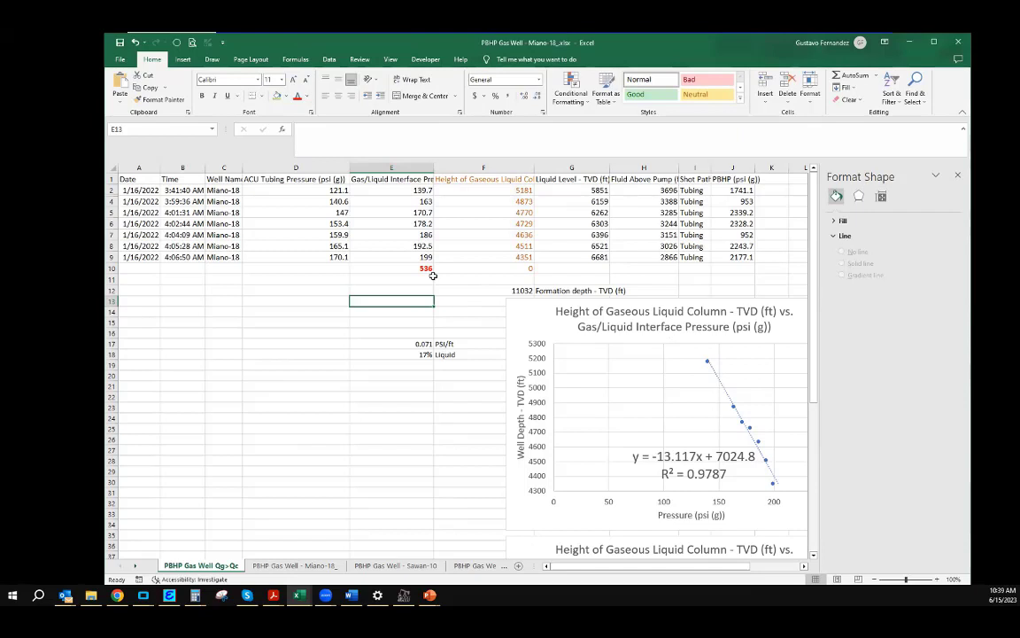
left_click(406, 268)
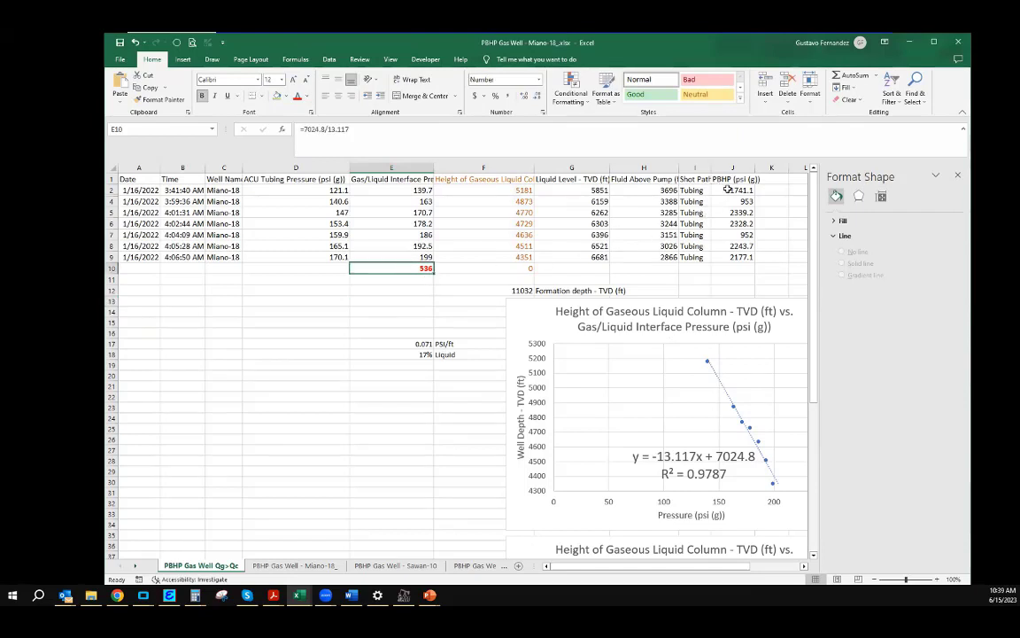
left_click_drag(732, 189, 726, 257)
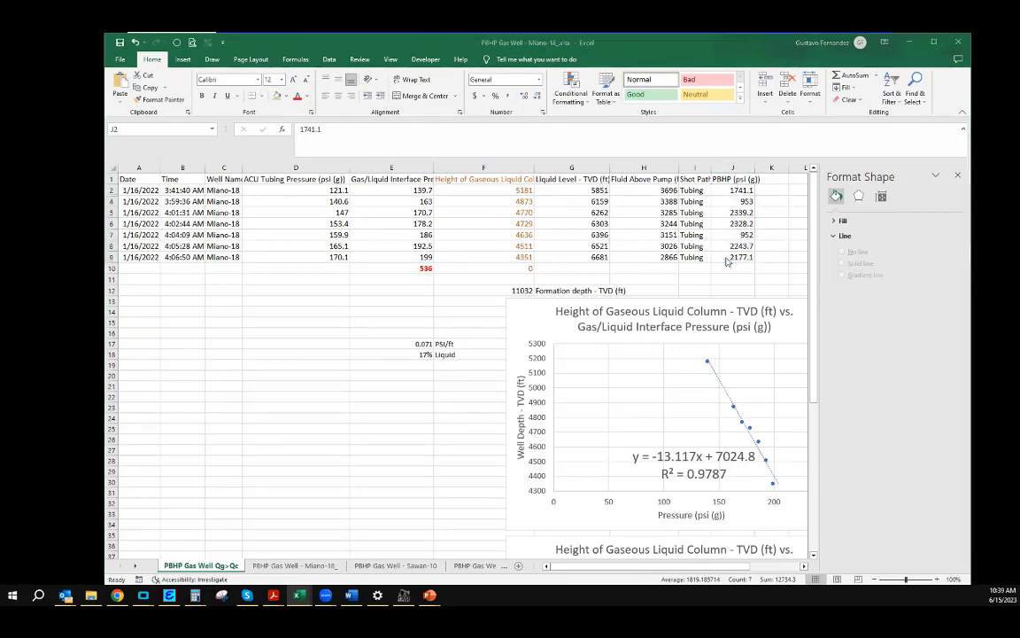
- Switch to TAM, check the wellbore pressures in the 04:06:50AM test report, and show the 01/16/2022 04:05:28AM liquid level test
key("alt+Tab")
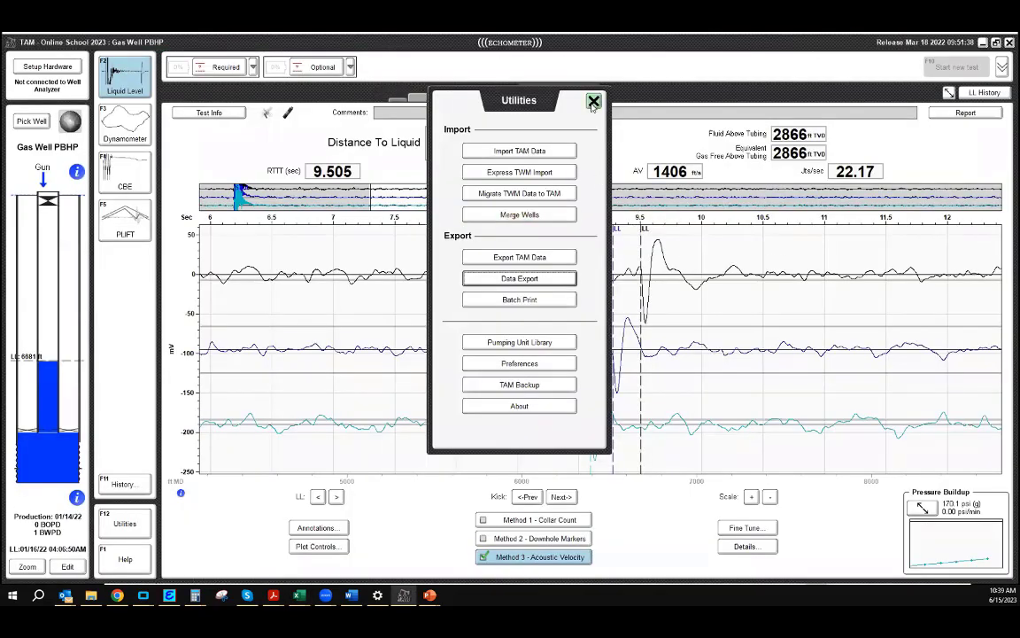
key("Escape")
left_click(965, 113)
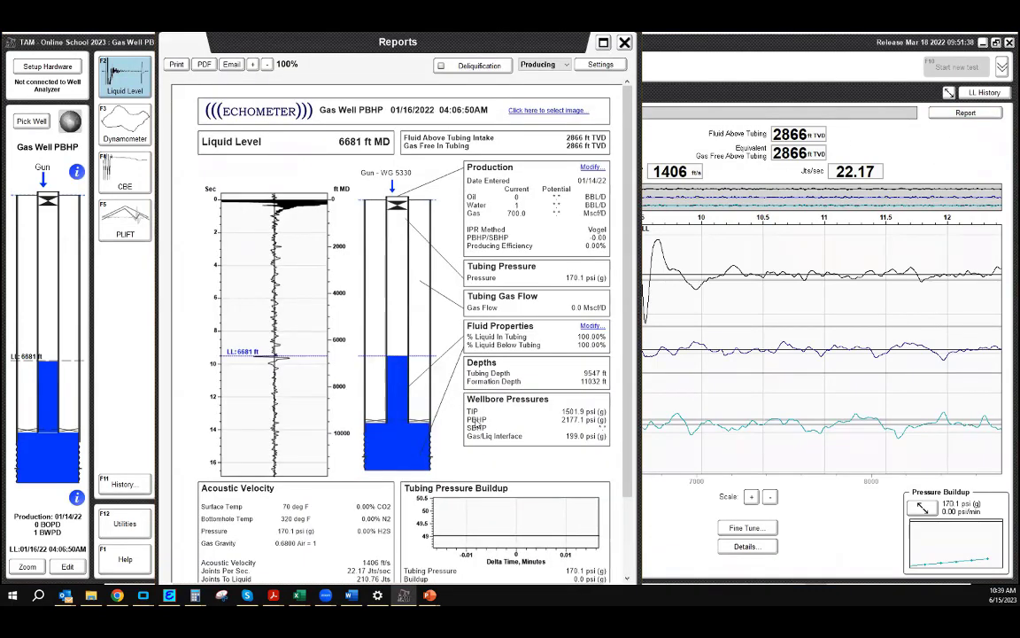
left_click(576, 427)
key("Escape")
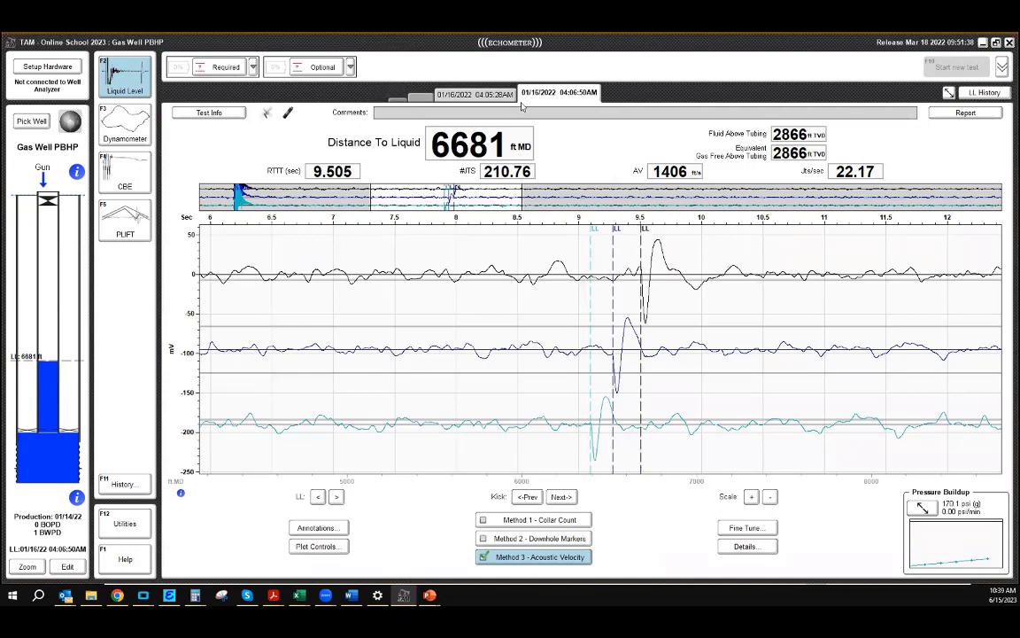
left_click(474, 94)
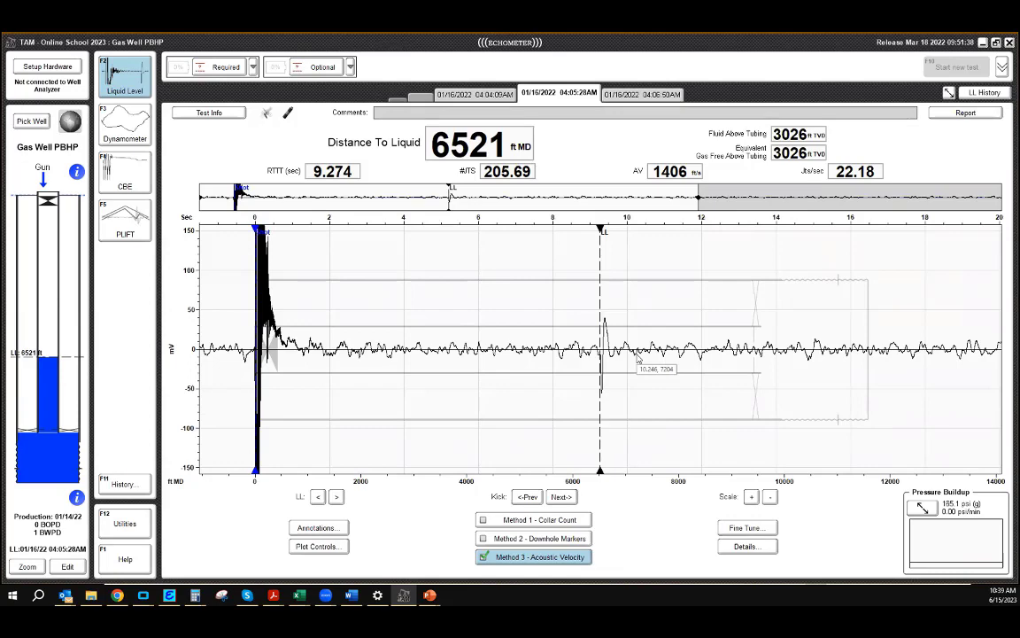
- Return to the Excel workbook and compare the chart's trendline with the extrapolated pressure in E10
key("alt+Tab")
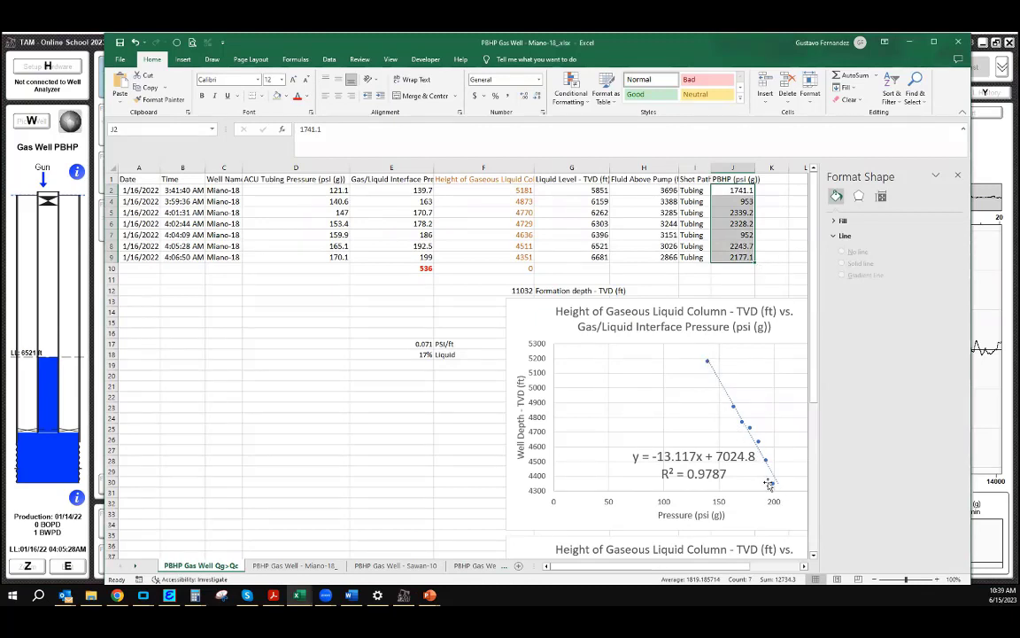
left_click(402, 270)
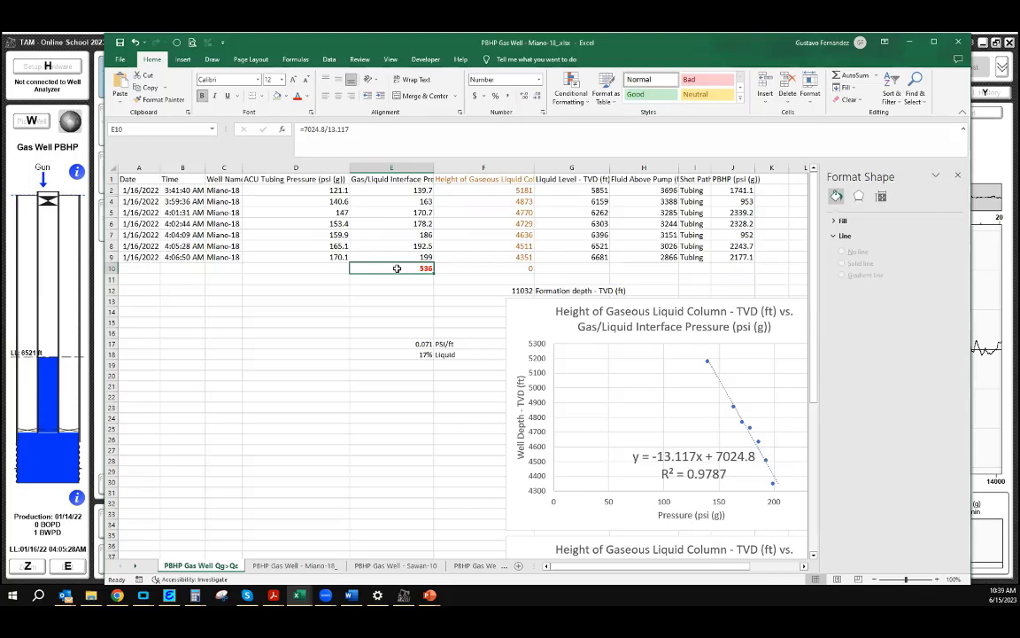
- Switch to the PowerPoint slide show and advance past the Gas/Liquid Interface Depression Test slide to Liquid Level Near Surface
key("alt+Tab")
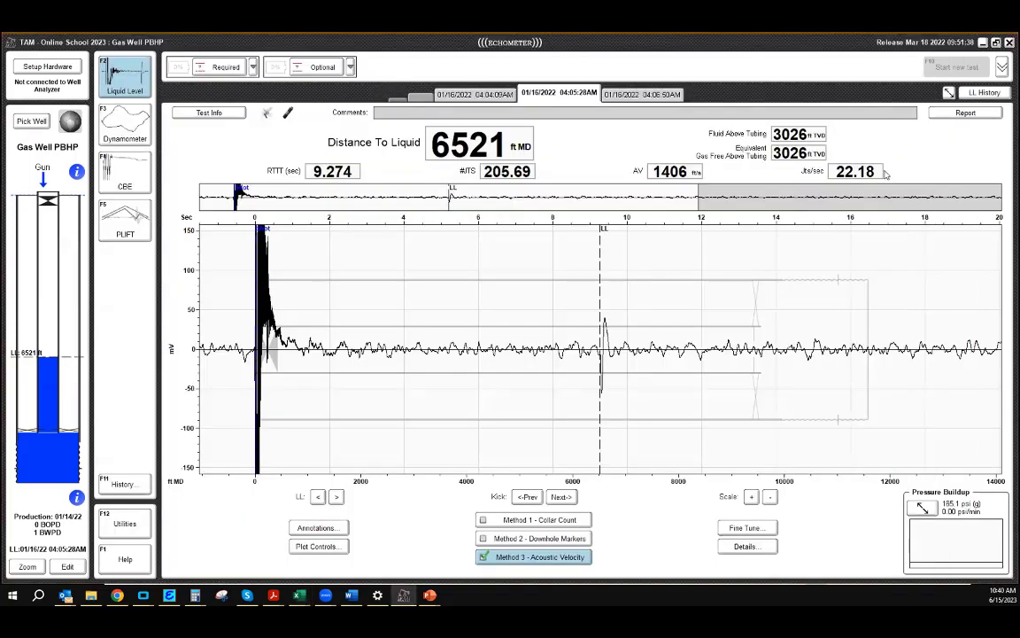
key("alt")
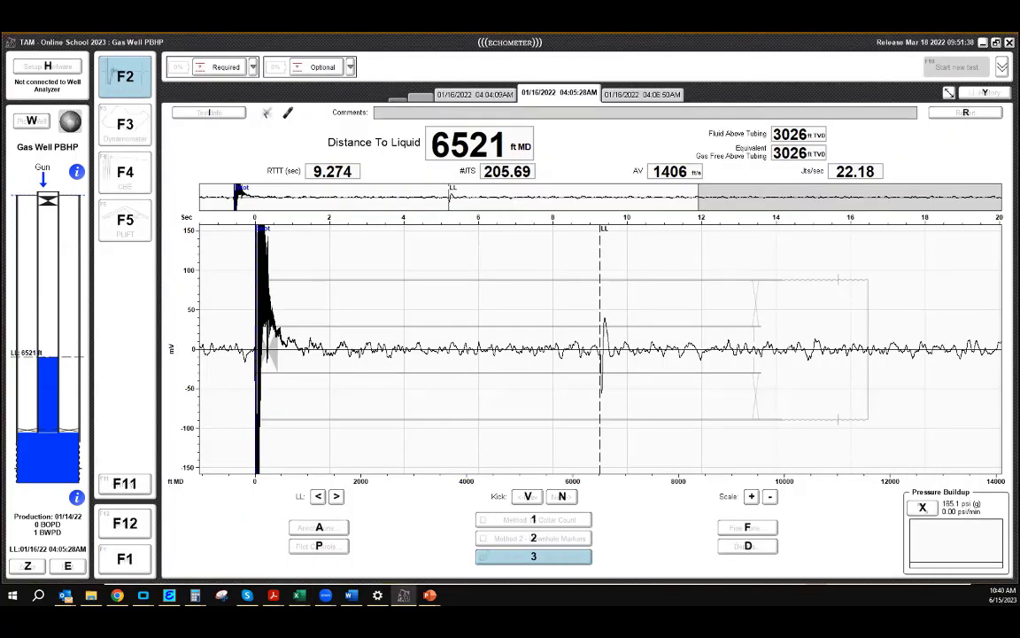
key("alt+Tab")
key("Right")
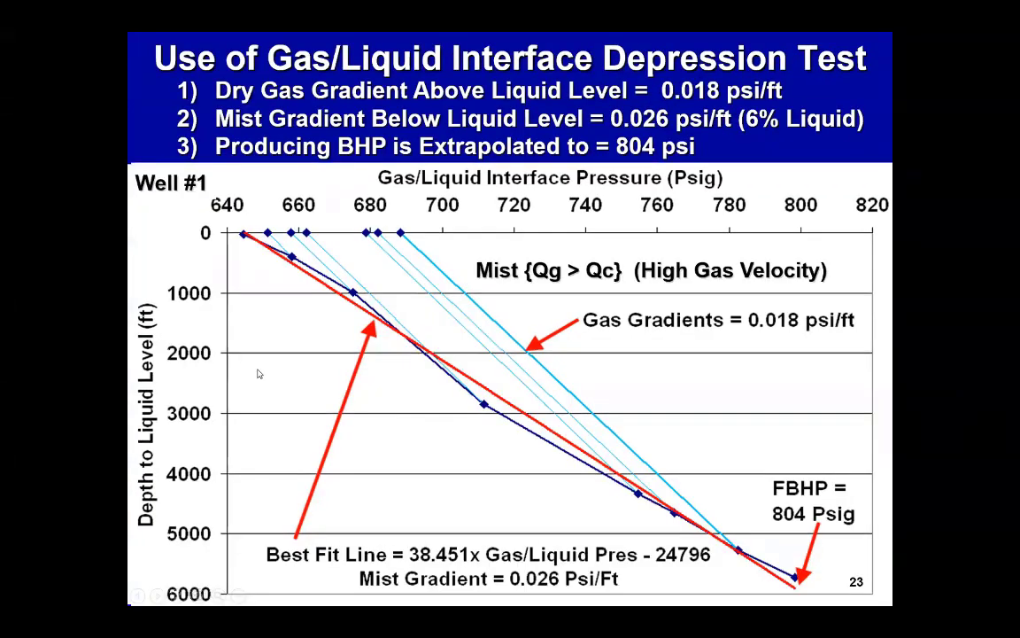
key("Right")
key("Right")
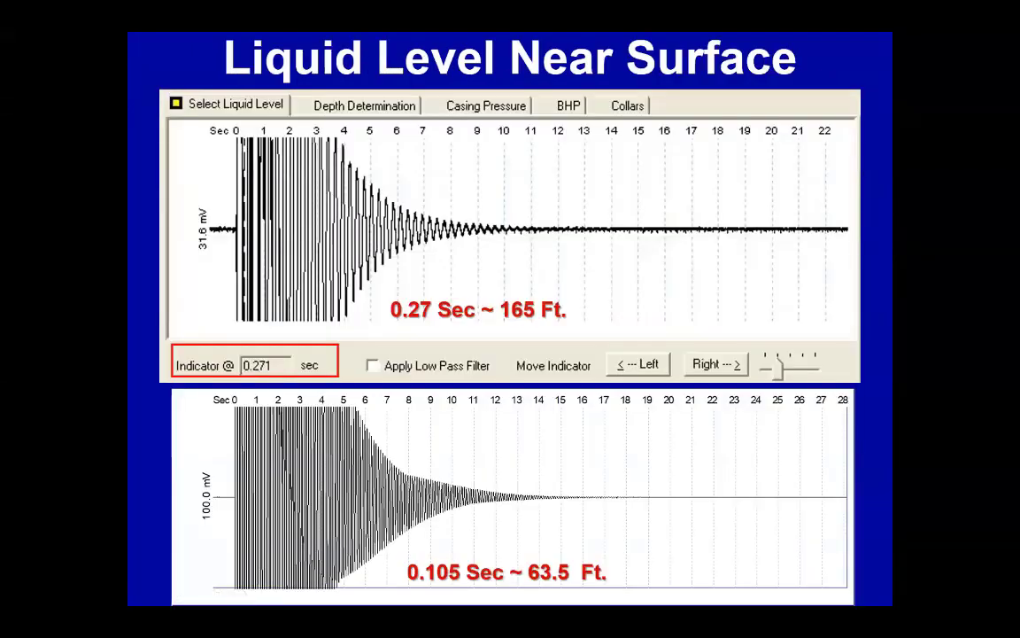